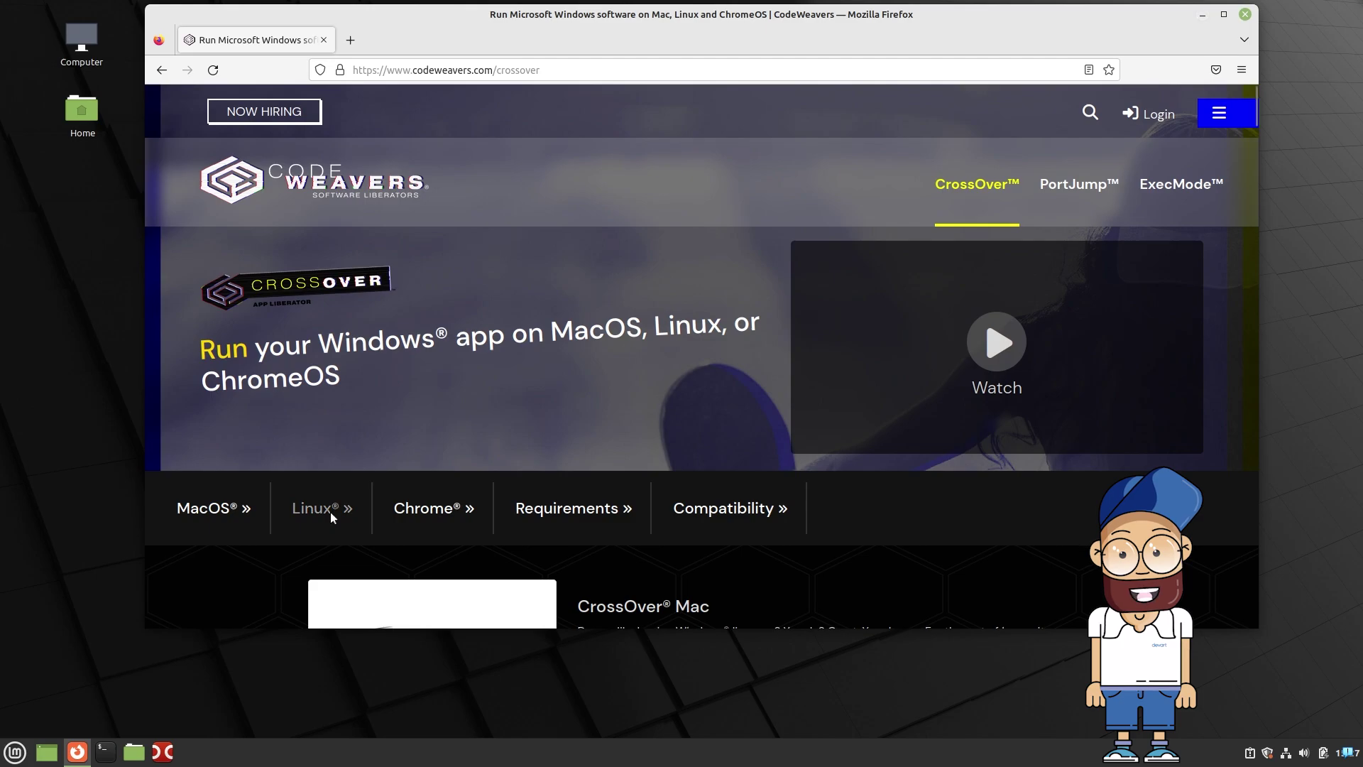
# Download the CrossOver Linux free trial as a .deb package from the CodeWeavers site.
pyautogui.click(330, 512)
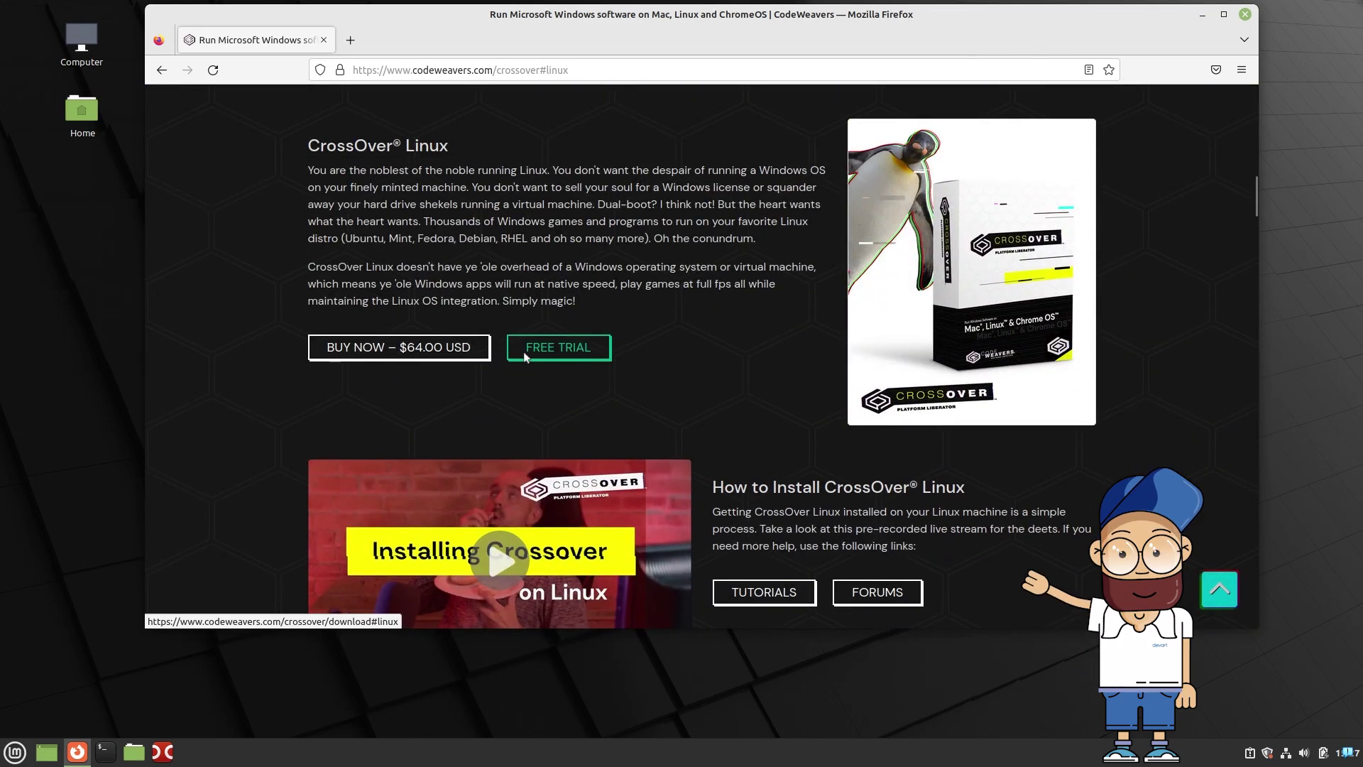
pyautogui.click(524, 348)
pyautogui.click(424, 447)
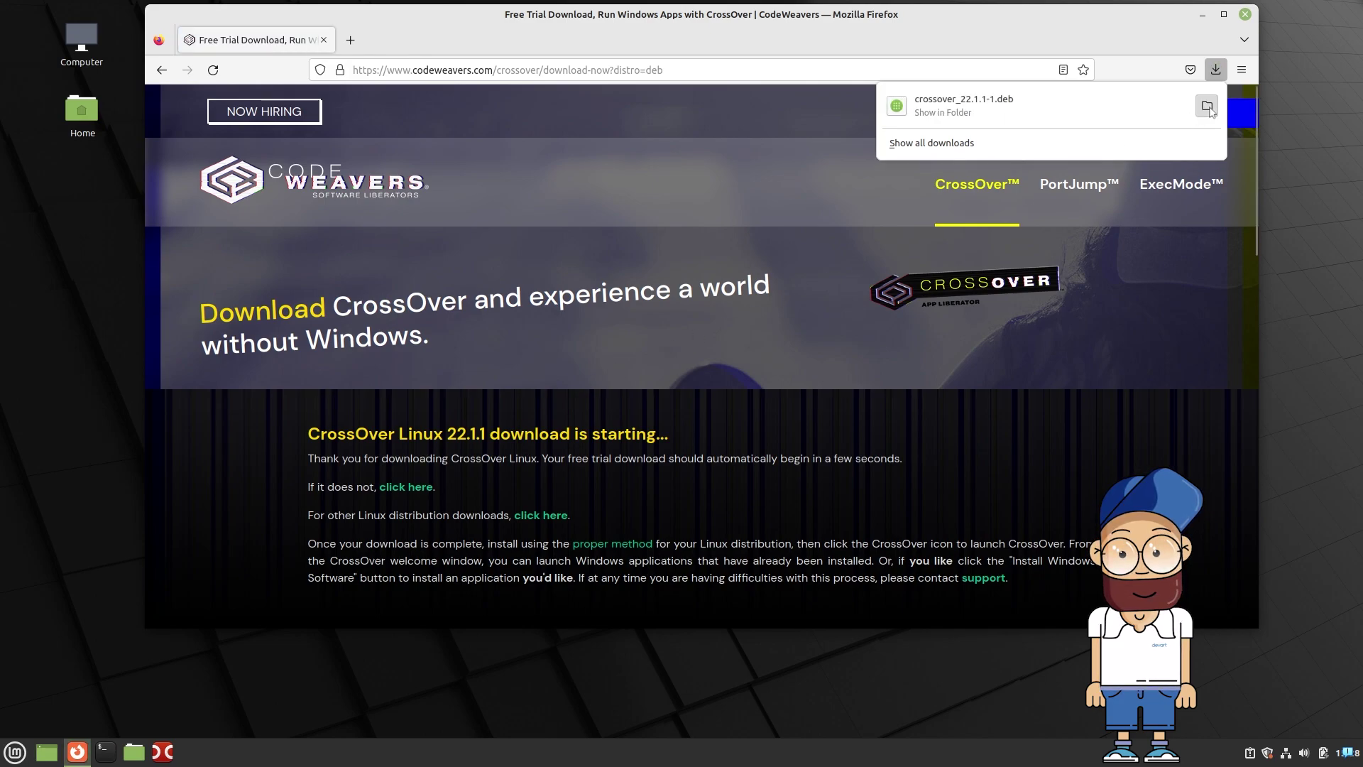
# Open the downloaded crossover_22.1.1-1.deb from its folder and install the package.
pyautogui.click(1209, 109)
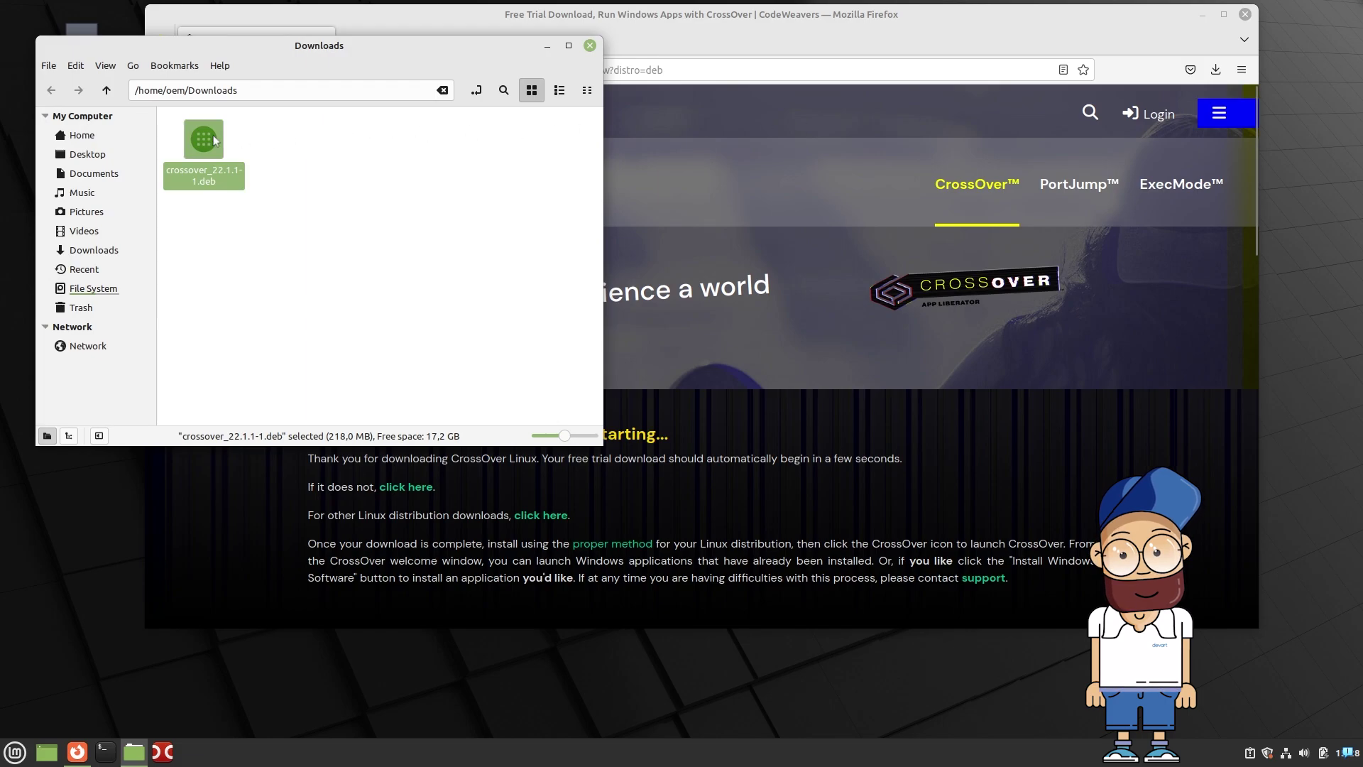
pyautogui.doubleClick(204, 139)
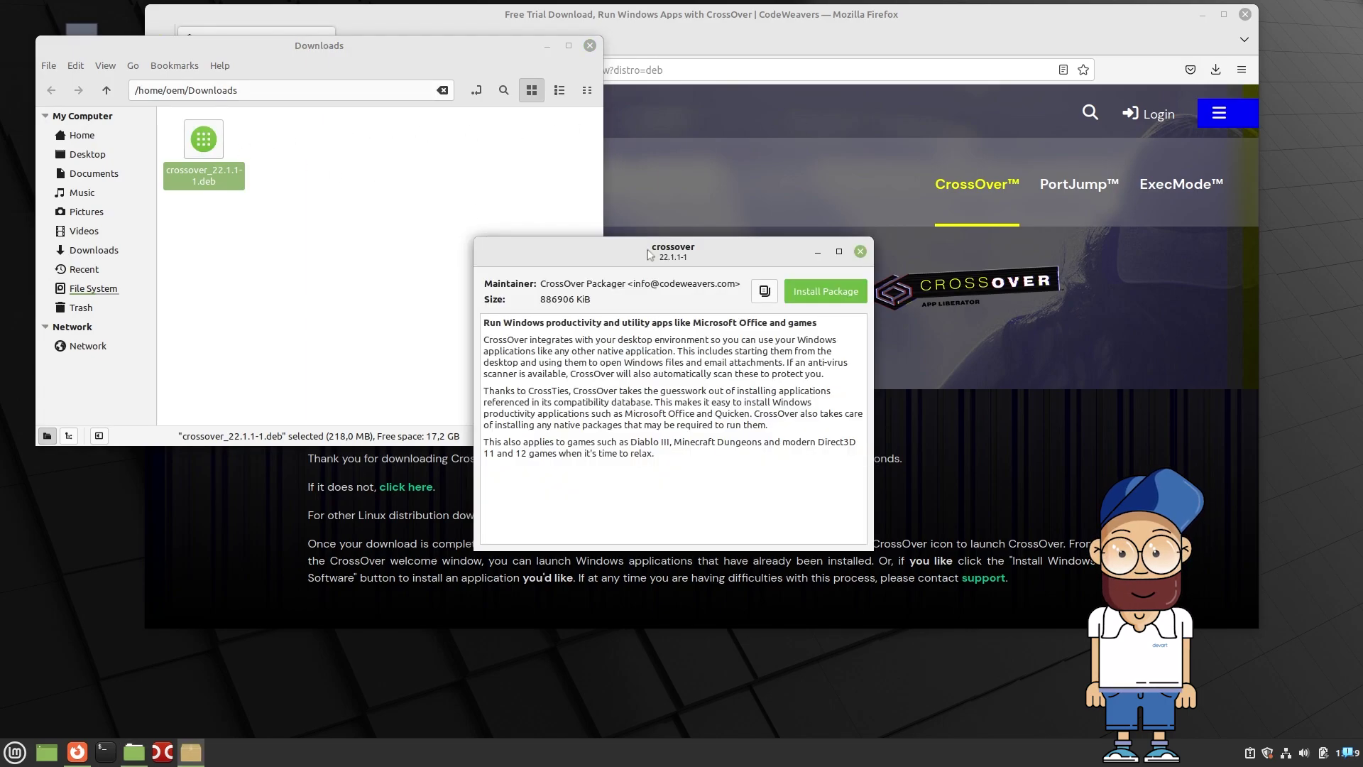
pyautogui.click(820, 294)
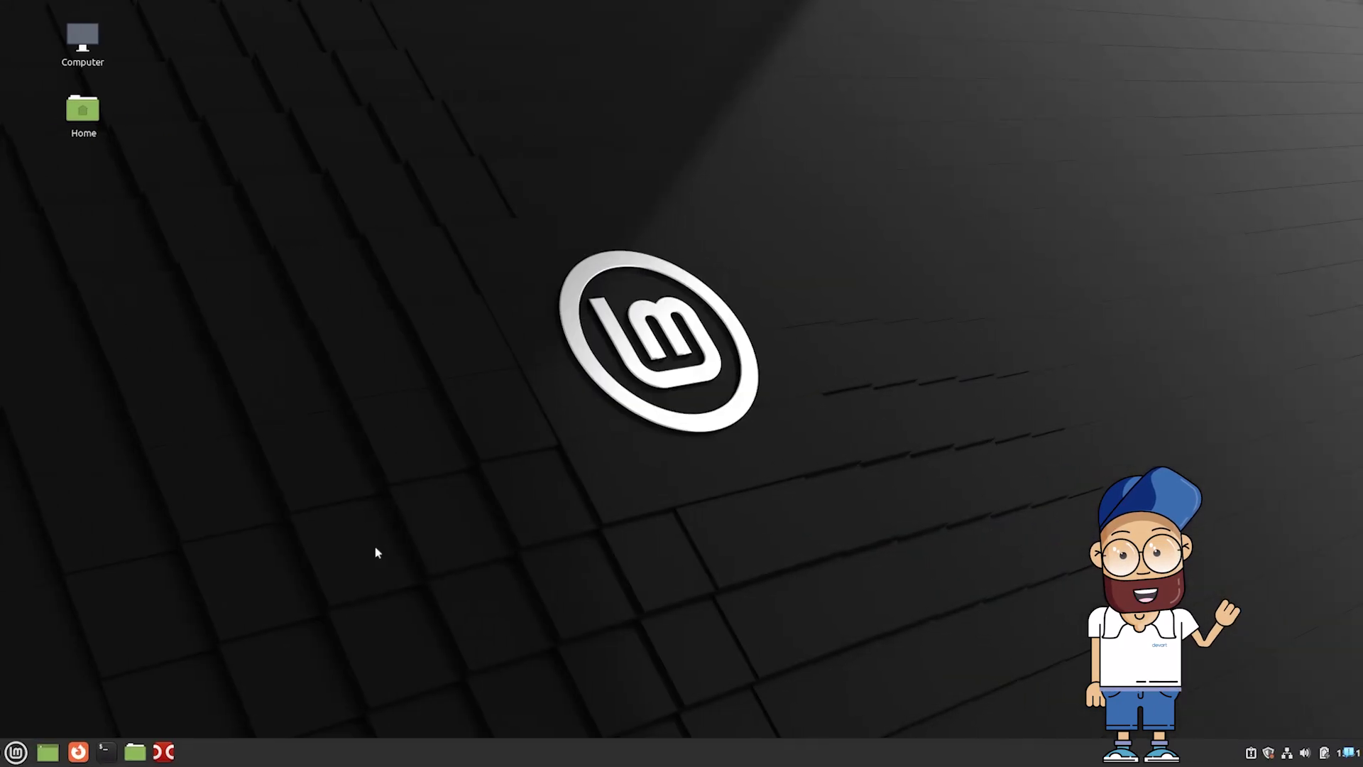
# Find CrossOver among the installed applications and launch it.
pyautogui.click(16, 754)
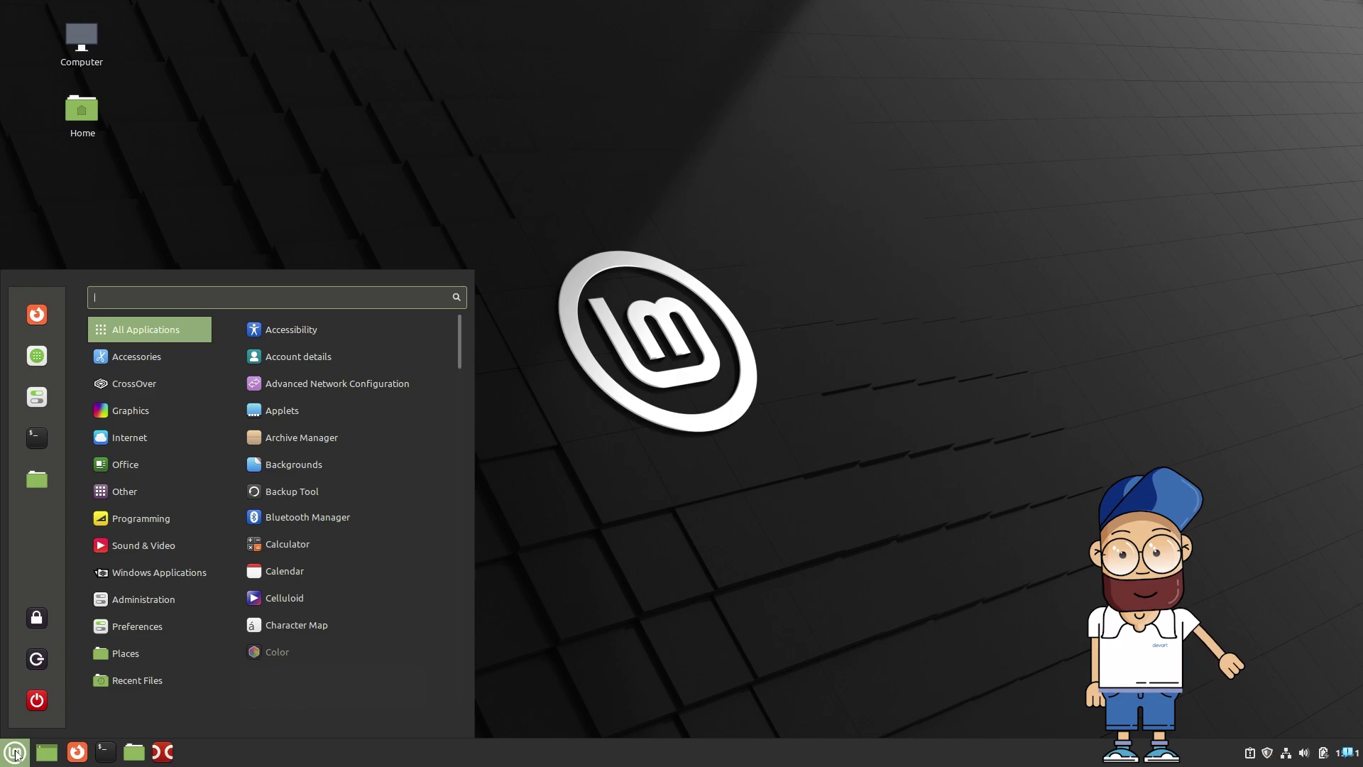
pyautogui.write('cr')
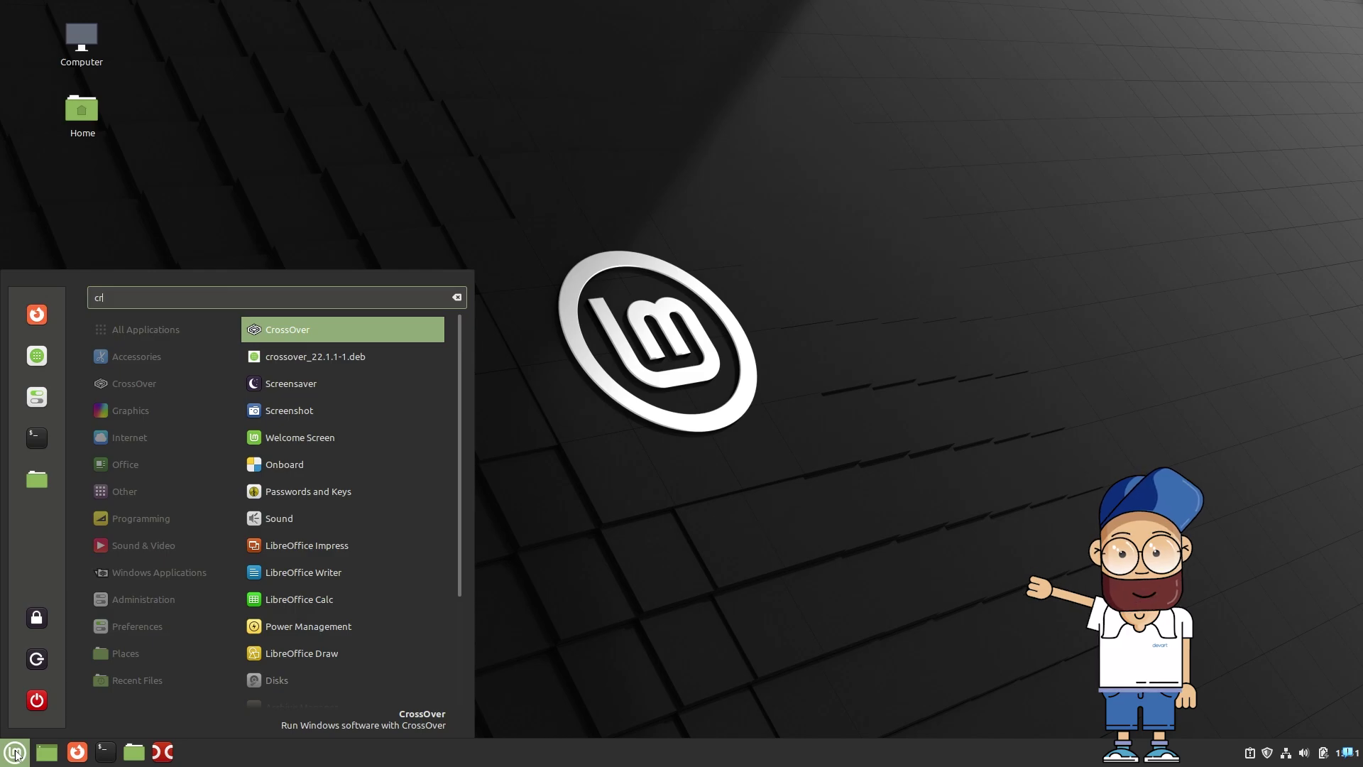
pyautogui.click(325, 328)
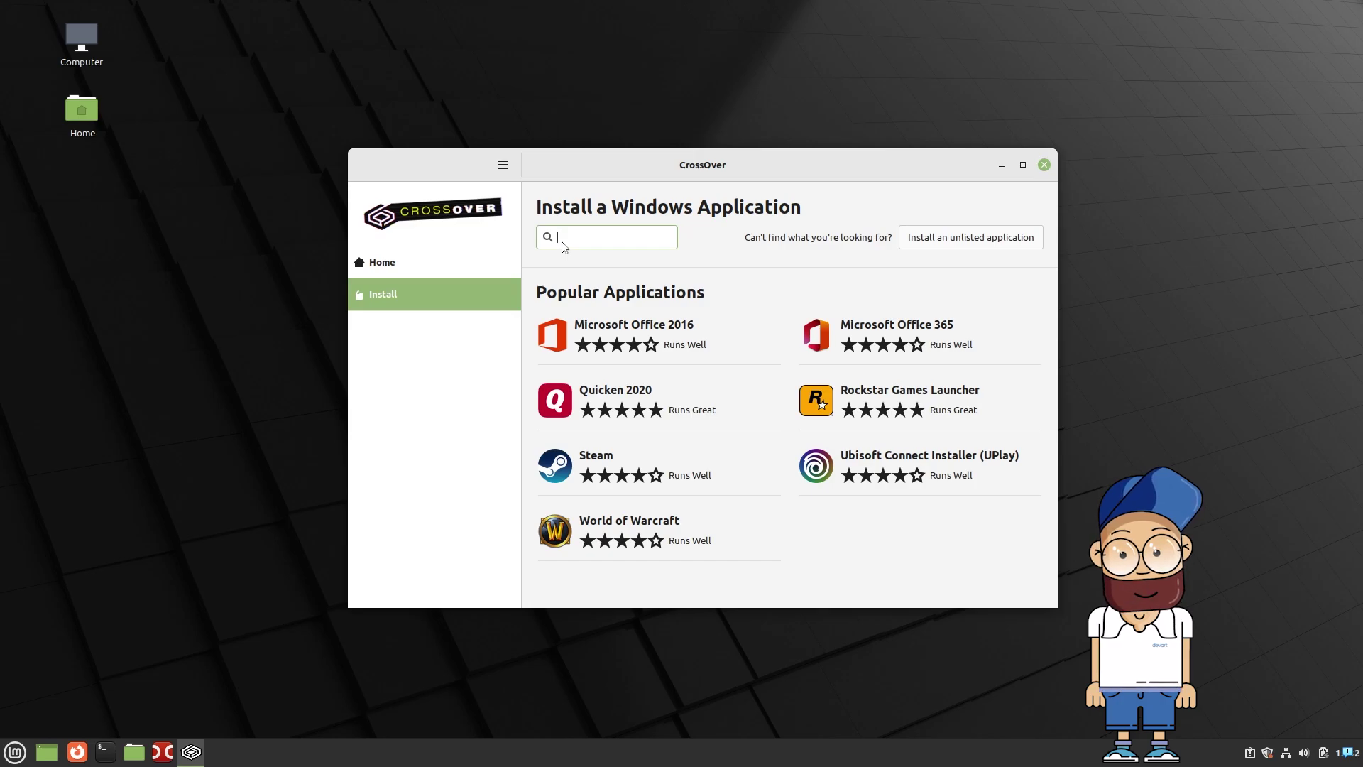
# Search the installable Windows applications for "microsoft" and start installing Microsoft .NET Framework 4.7.2.
pyautogui.write('microsoft')
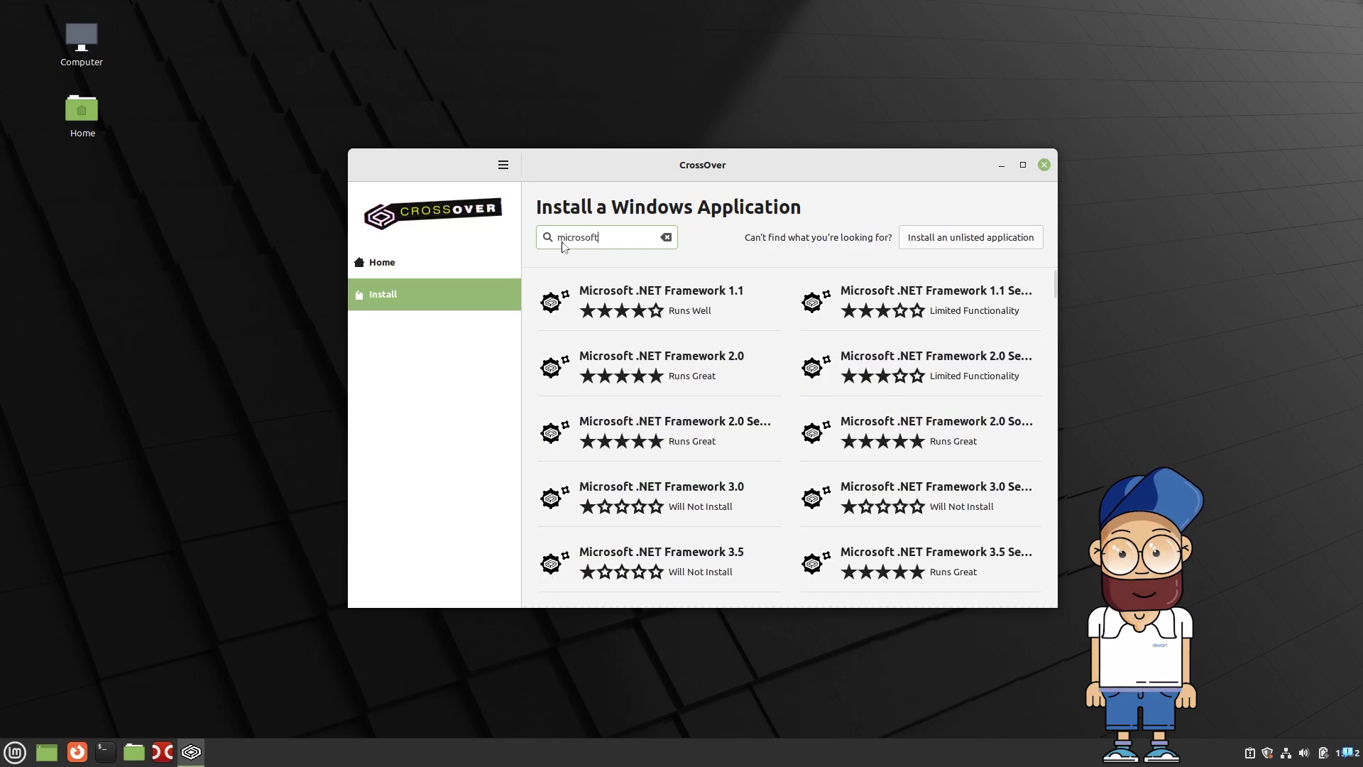
pyautogui.scroll(-8, 561, 245)
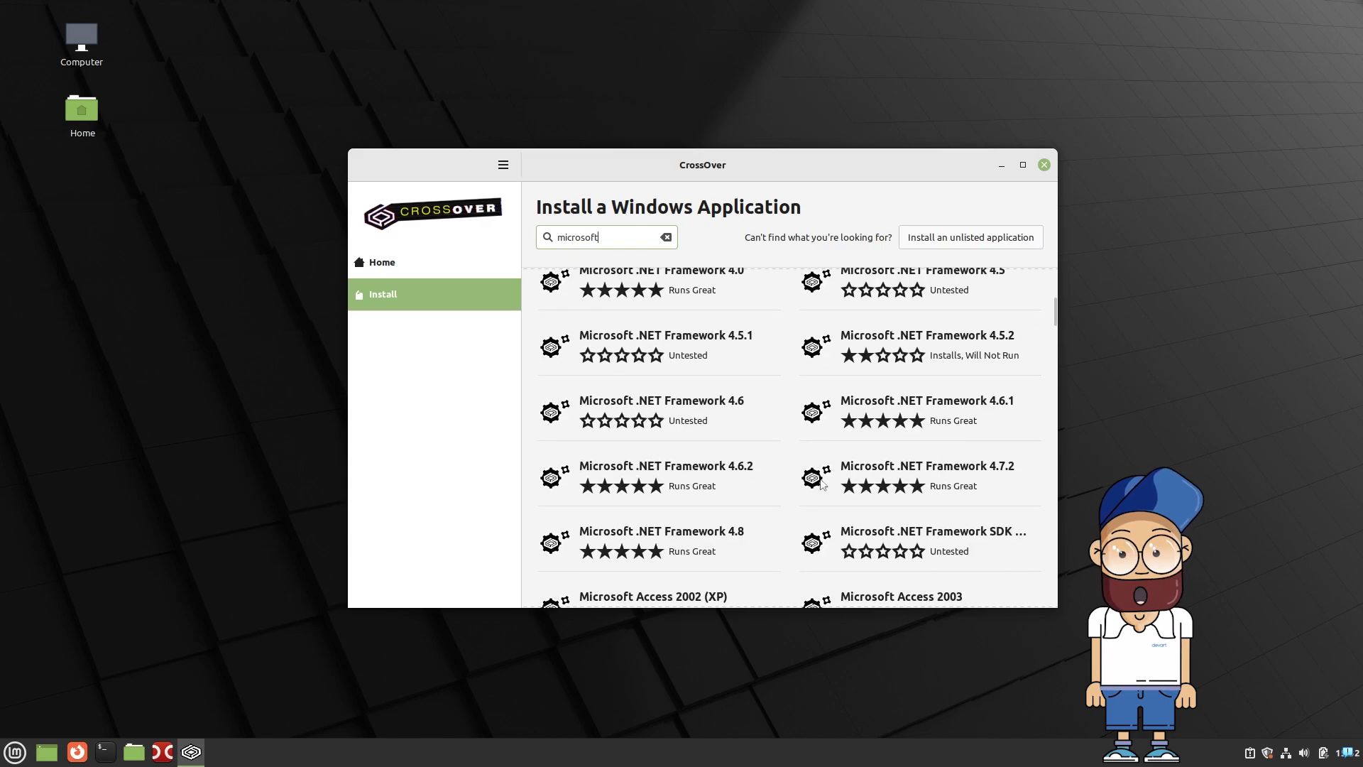
pyautogui.click(821, 483)
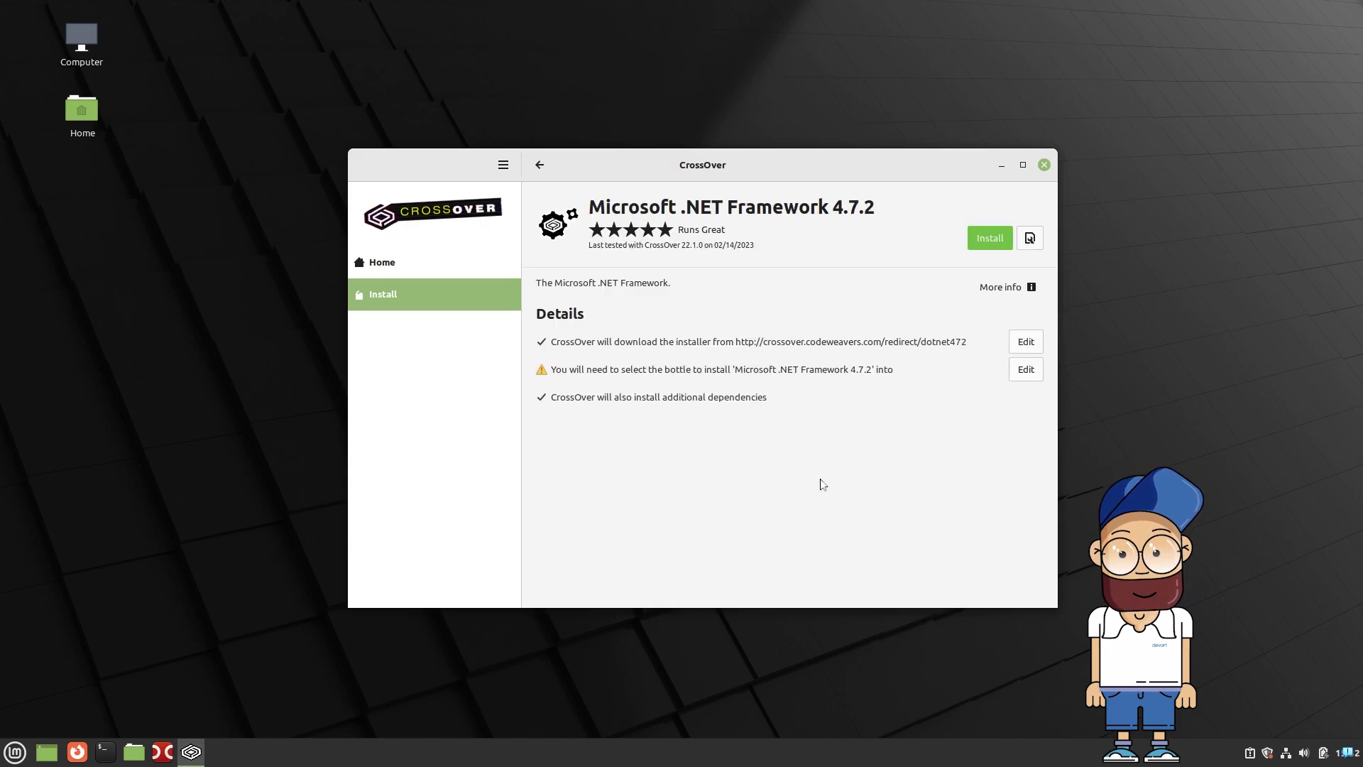
pyautogui.click(997, 240)
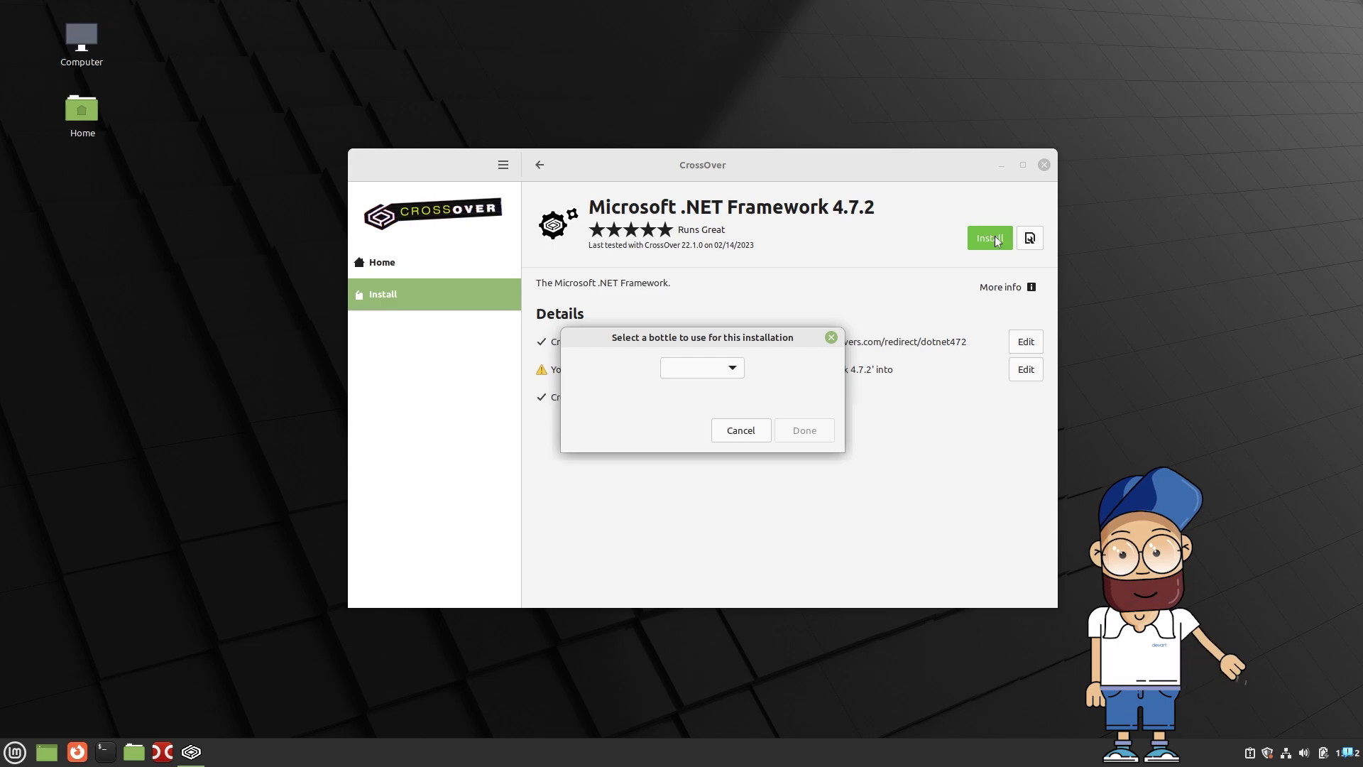
# Create a new bottle named dbForge-Oracle of type Windows 10 64-bit for the .NET Framework installation.
pyautogui.click(732, 370)
pyautogui.click(734, 372)
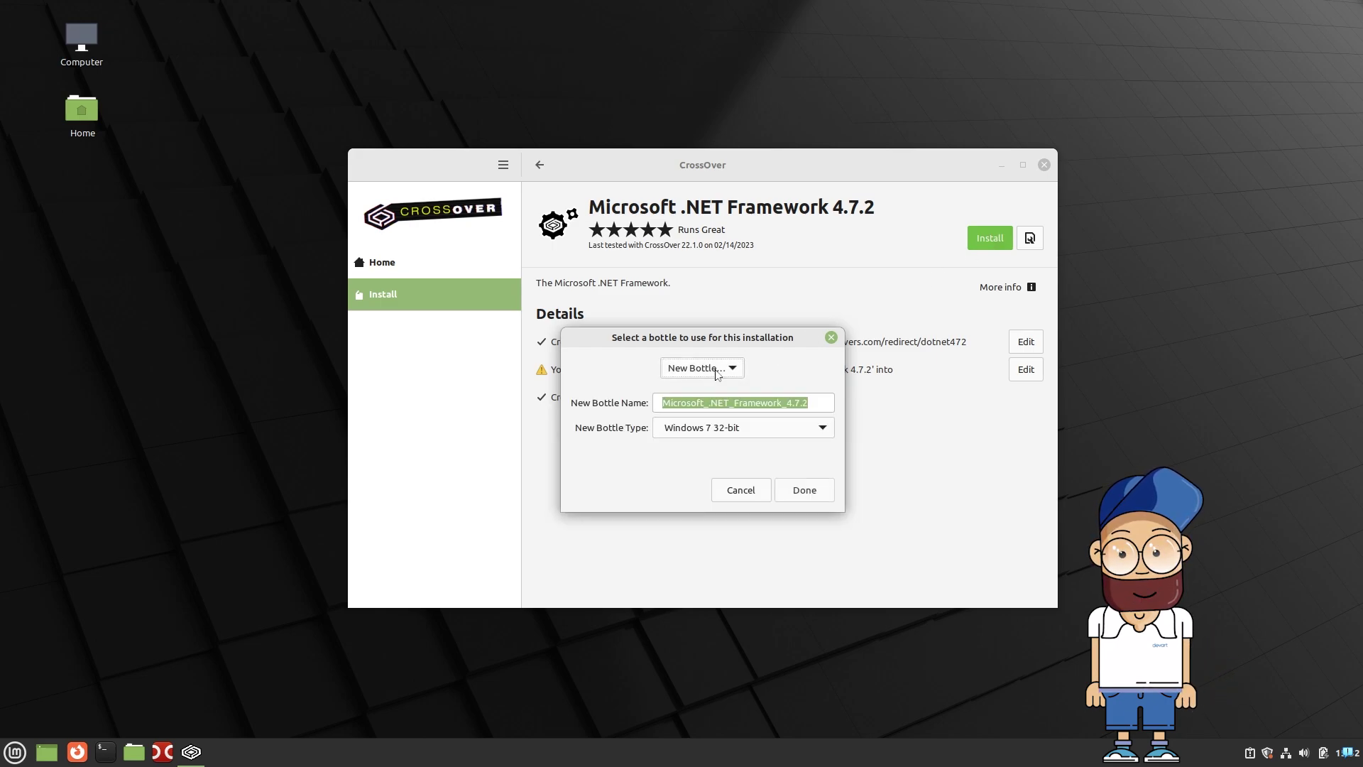
pyautogui.click(815, 404)
pyautogui.hotkey('ctrl', 'a')
pyautogui.press('BackSpace')
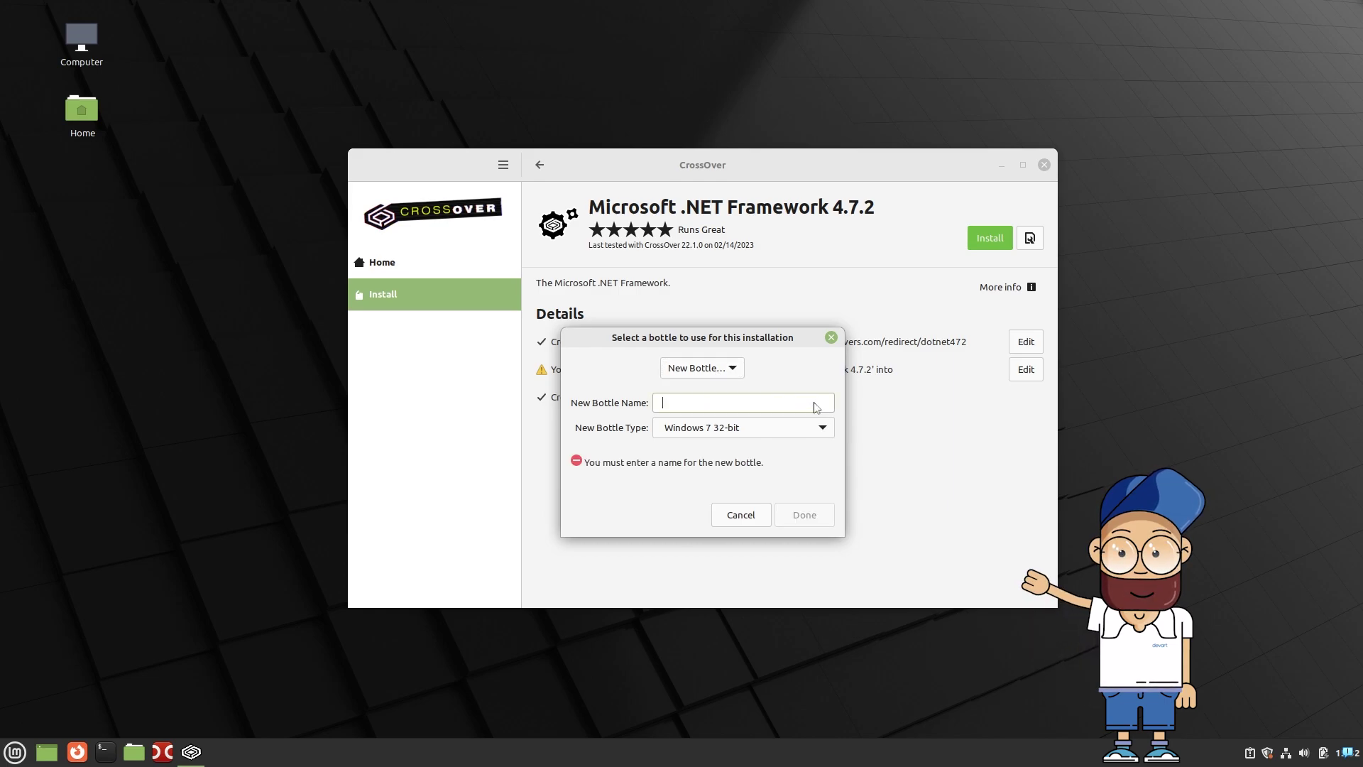
pyautogui.write('dbForge-Oracle')
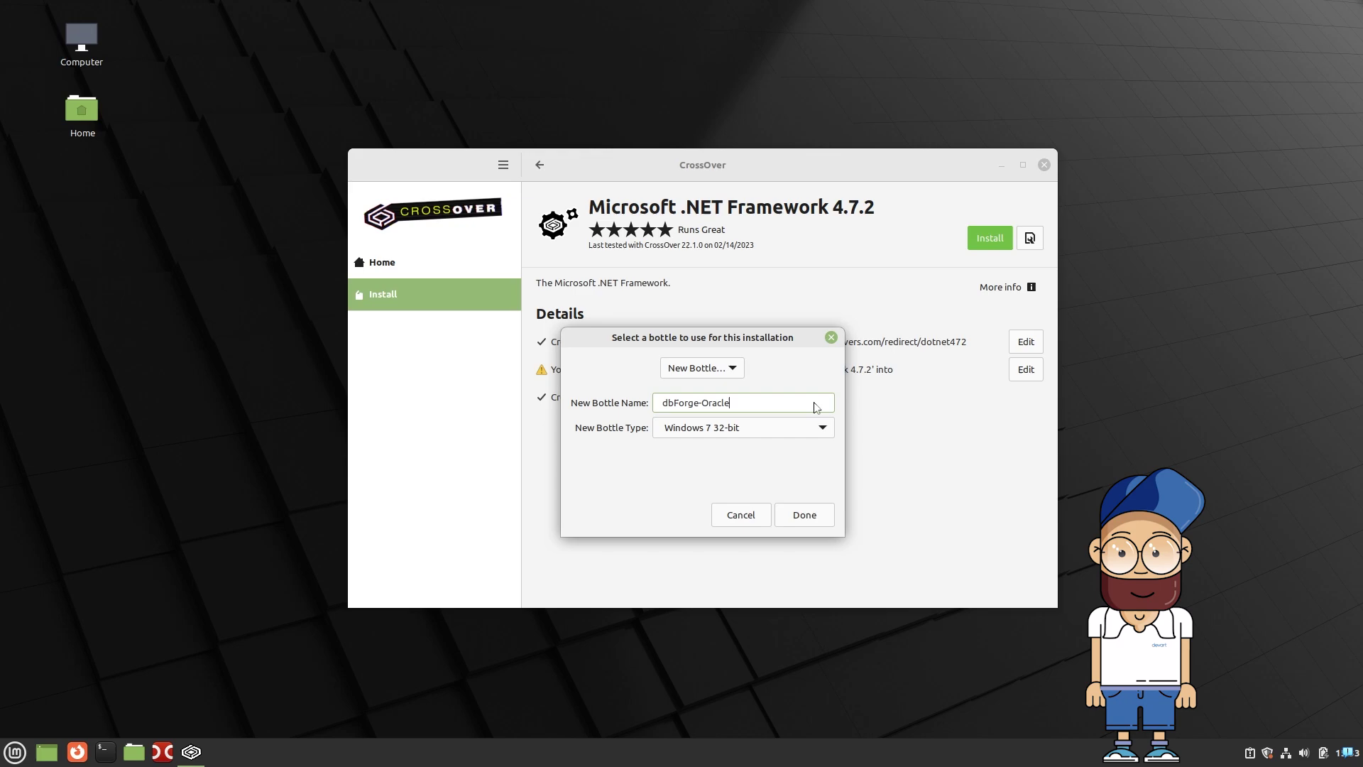
pyautogui.click(820, 427)
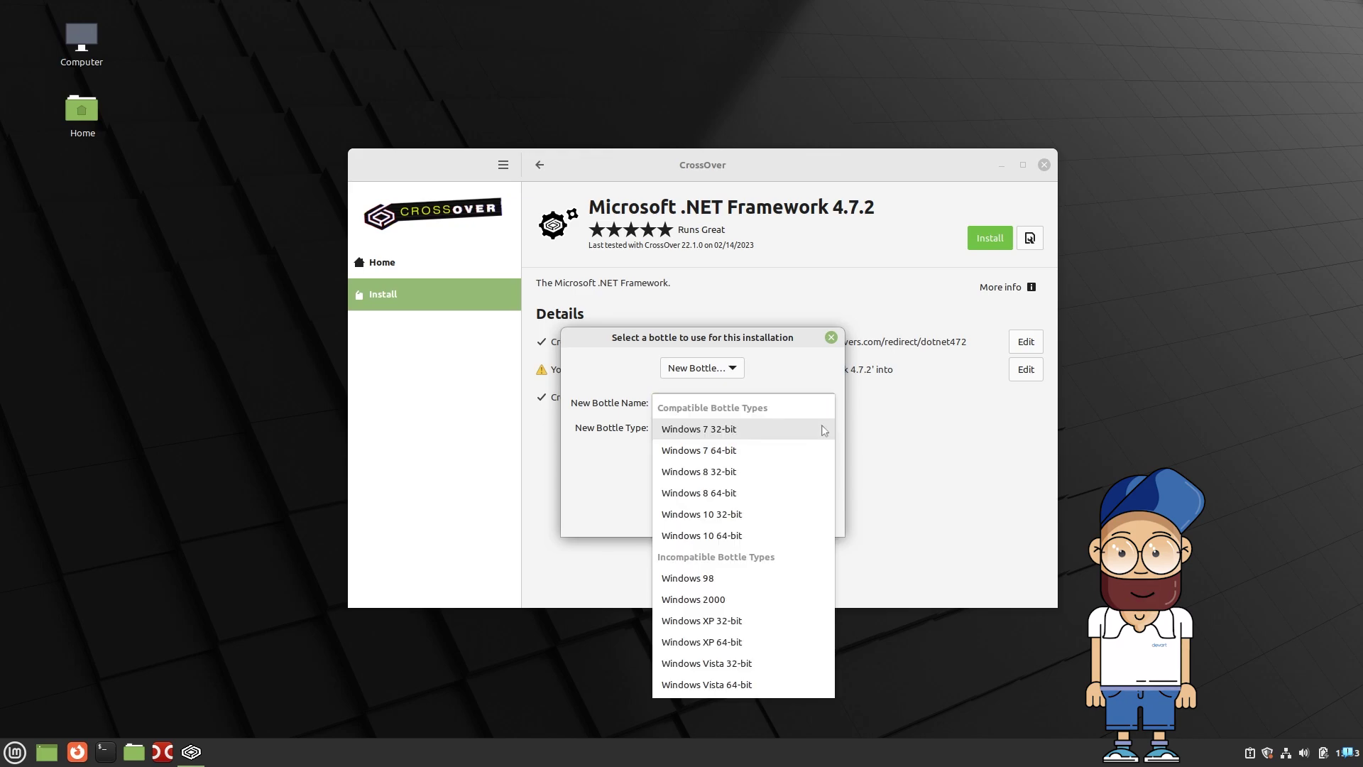
pyautogui.click(745, 531)
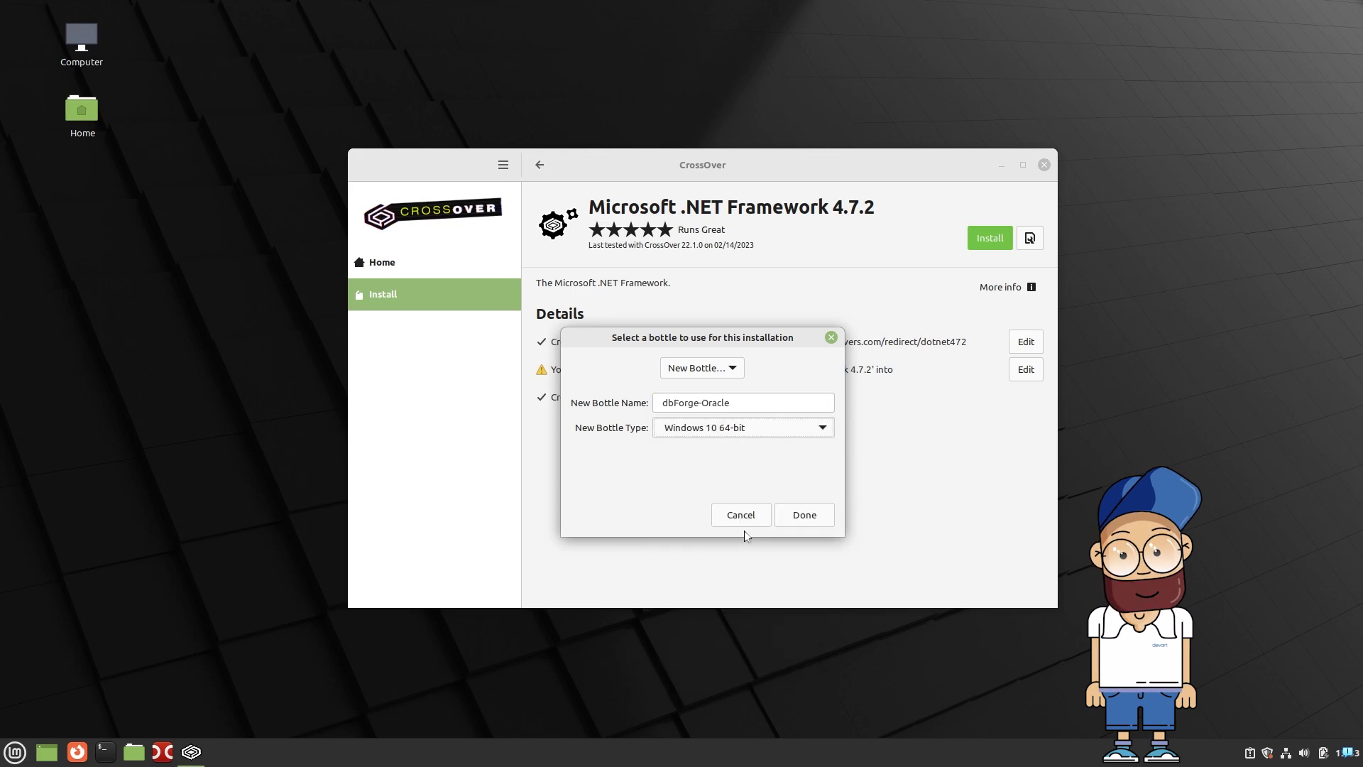
pyautogui.click(820, 516)
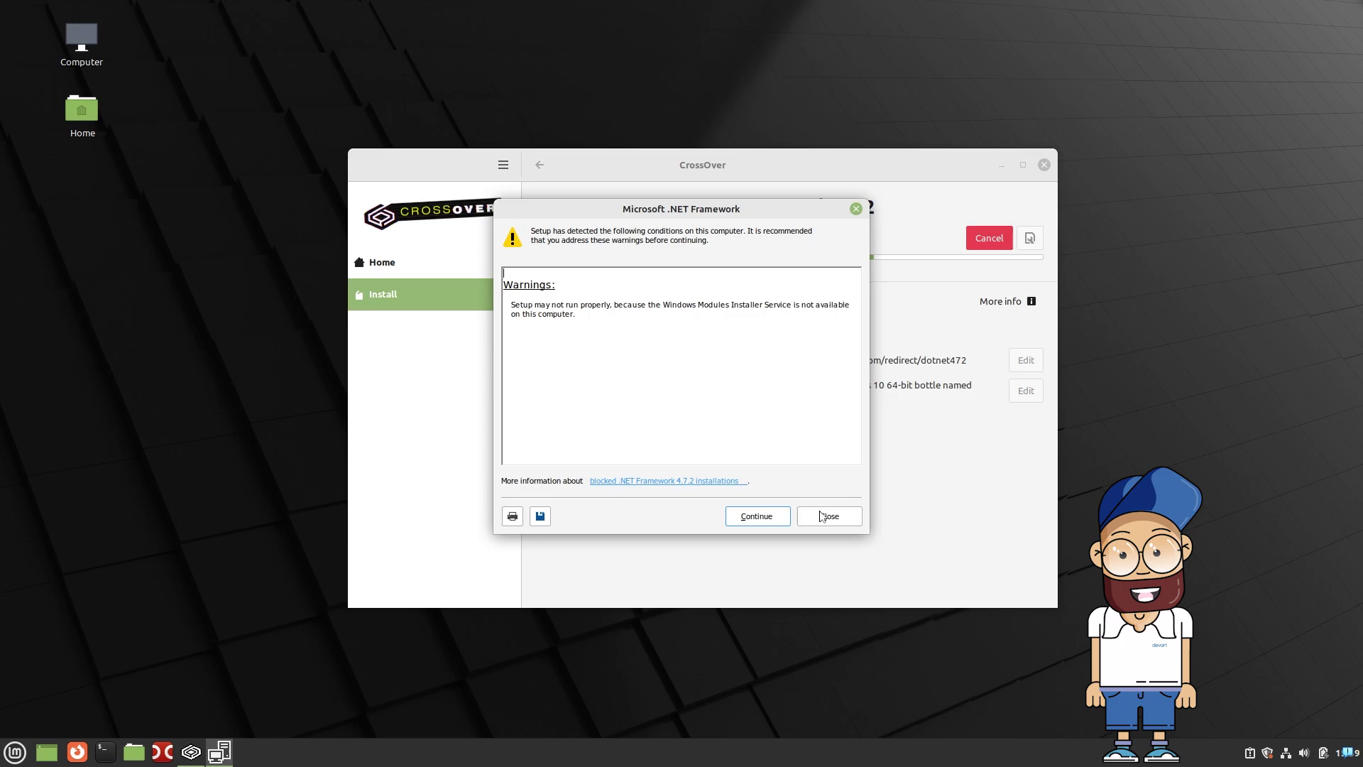
# Continue past the setup warning, accept the license terms, install .NET Framework 4.7.2, and finish with an immediate restart.
pyautogui.click(783, 518)
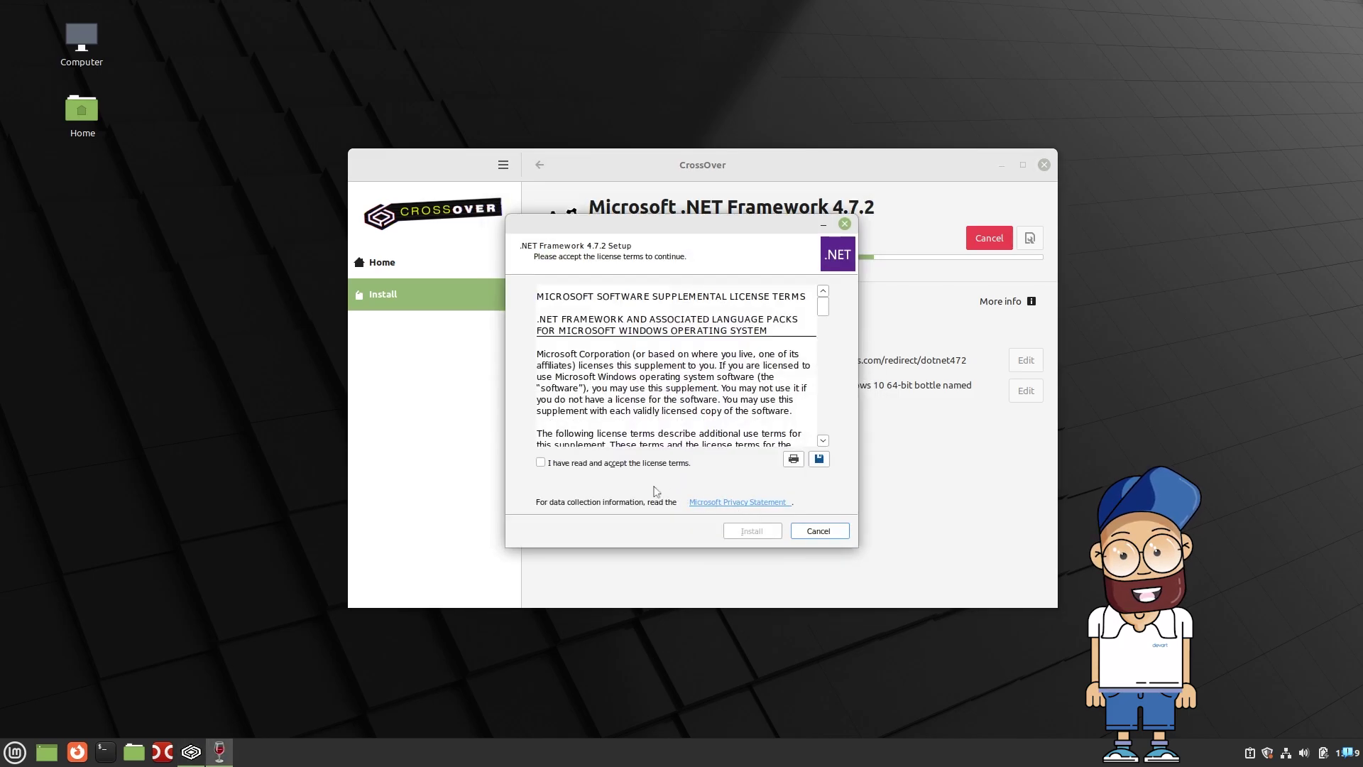
pyautogui.click(541, 463)
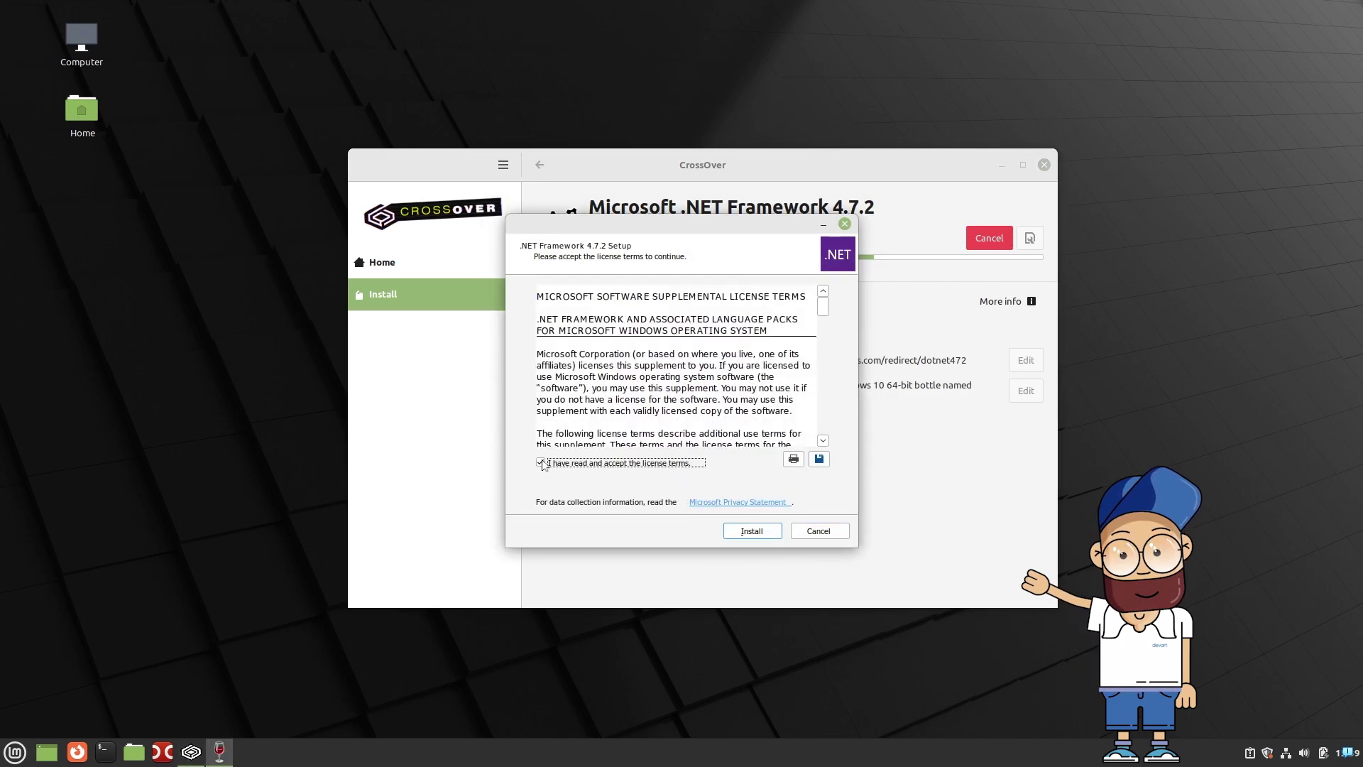
pyautogui.click(765, 531)
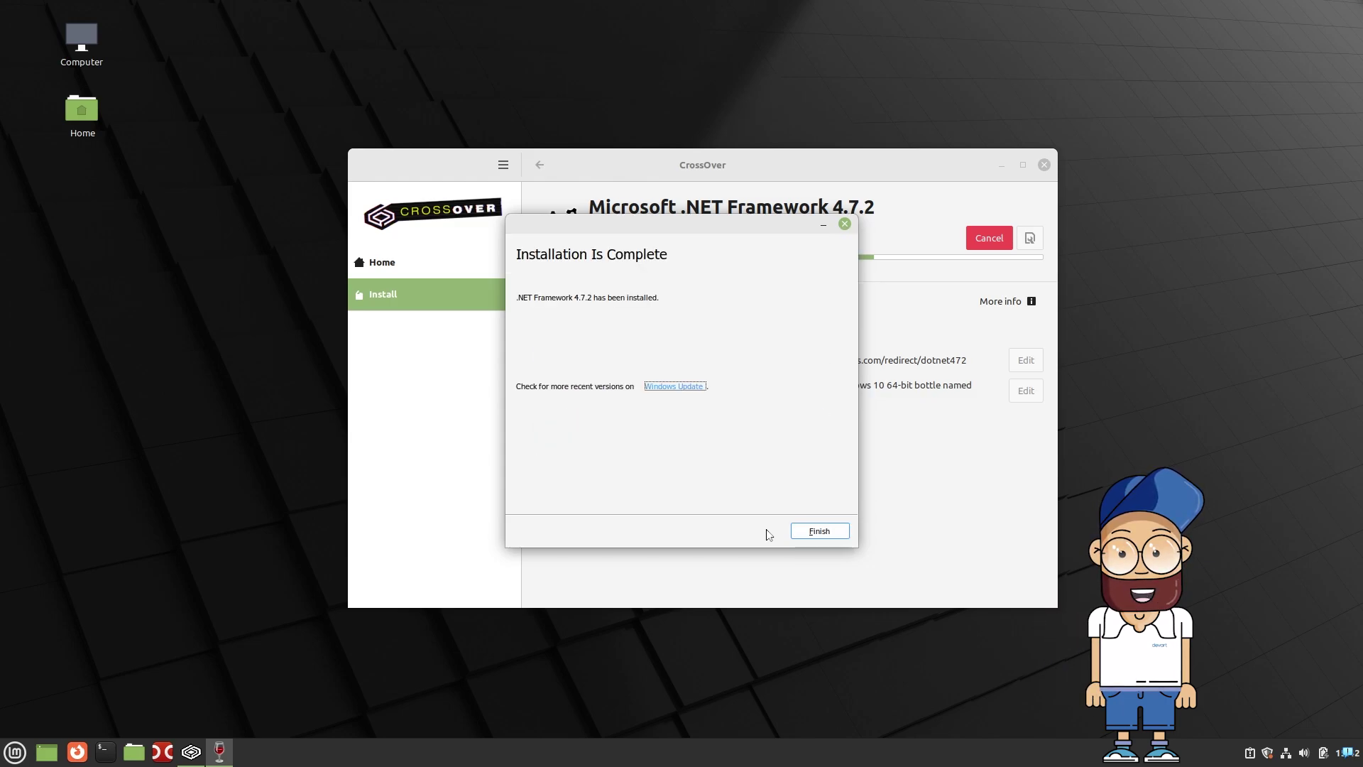
pyautogui.click(816, 533)
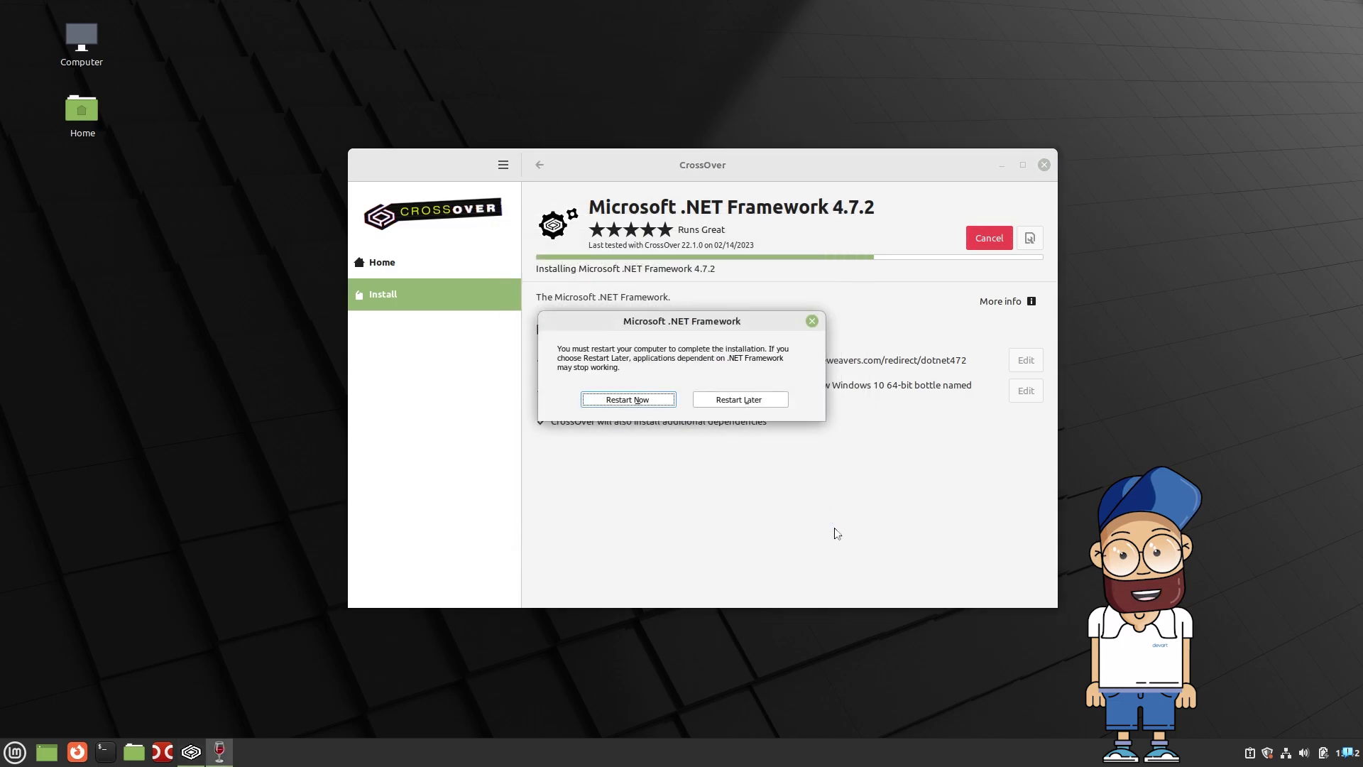
pyautogui.click(628, 399)
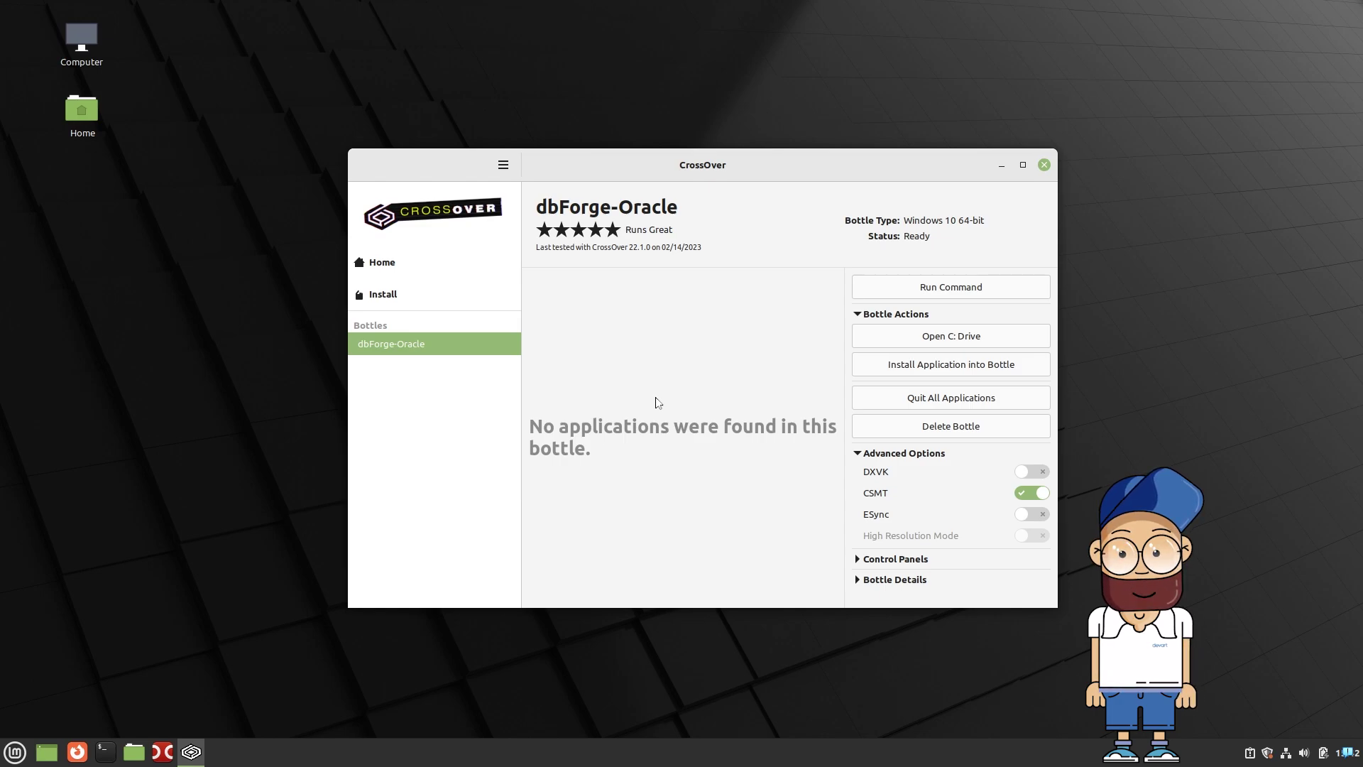
# Switch to Firefox, download the dbForge Studio for Oracle v4.5 Enterprise Trial (64-bit), and minimize the browser.
pyautogui.click(77, 754)
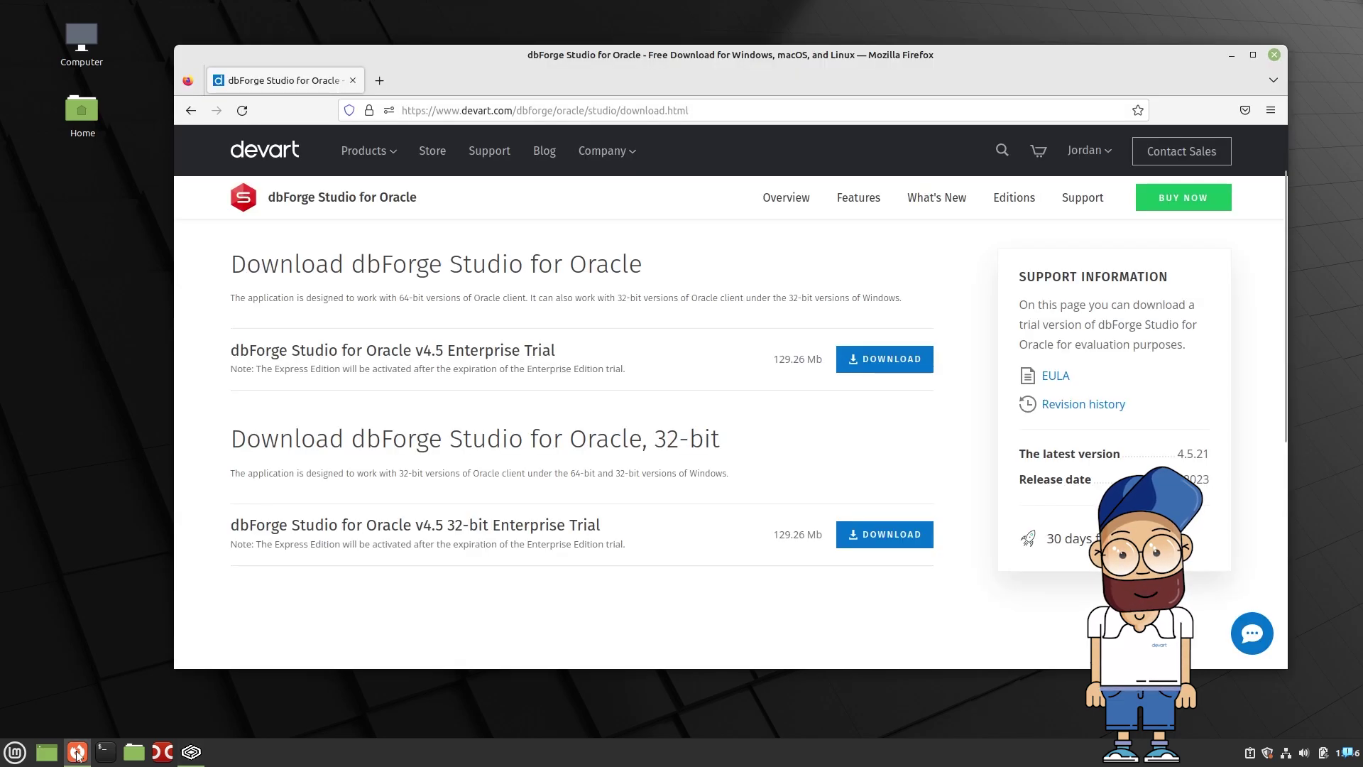
pyautogui.click(886, 360)
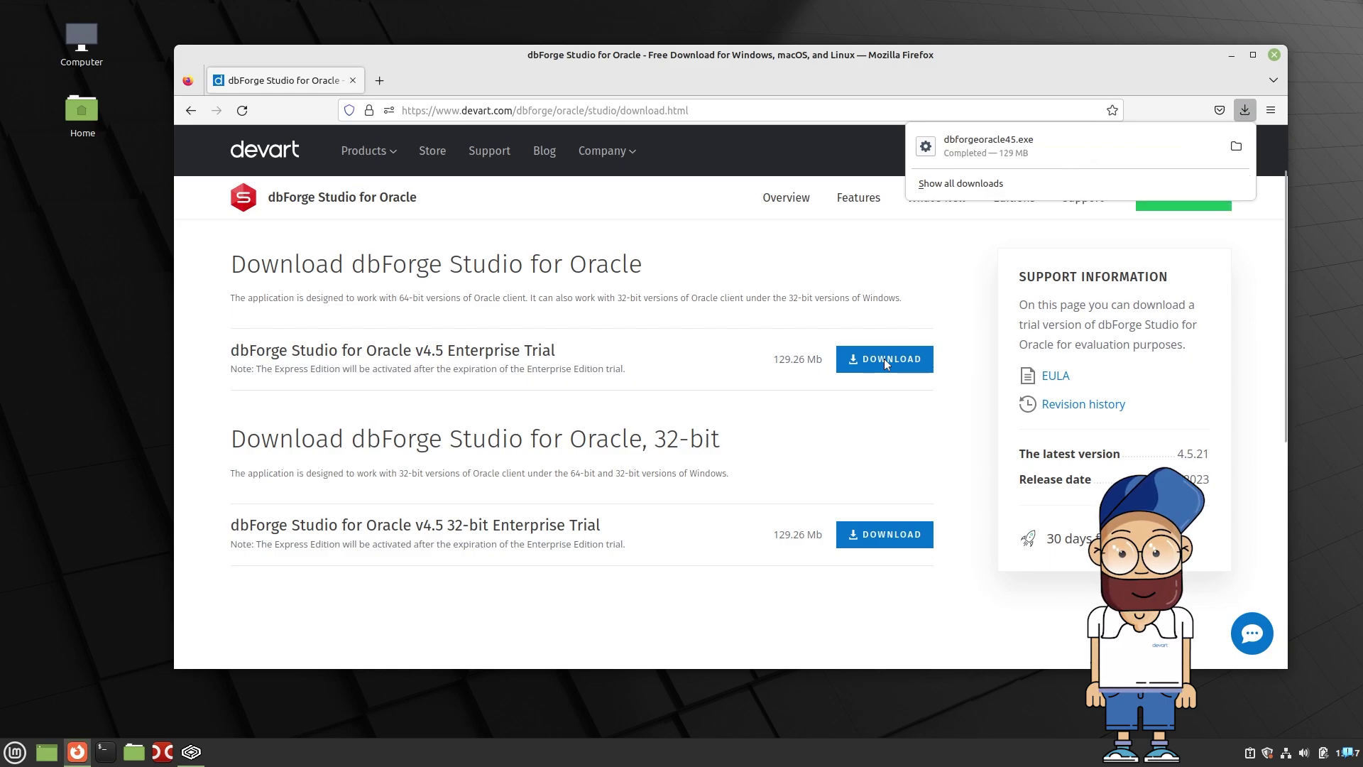
pyautogui.click(1238, 54)
pyautogui.click(1232, 56)
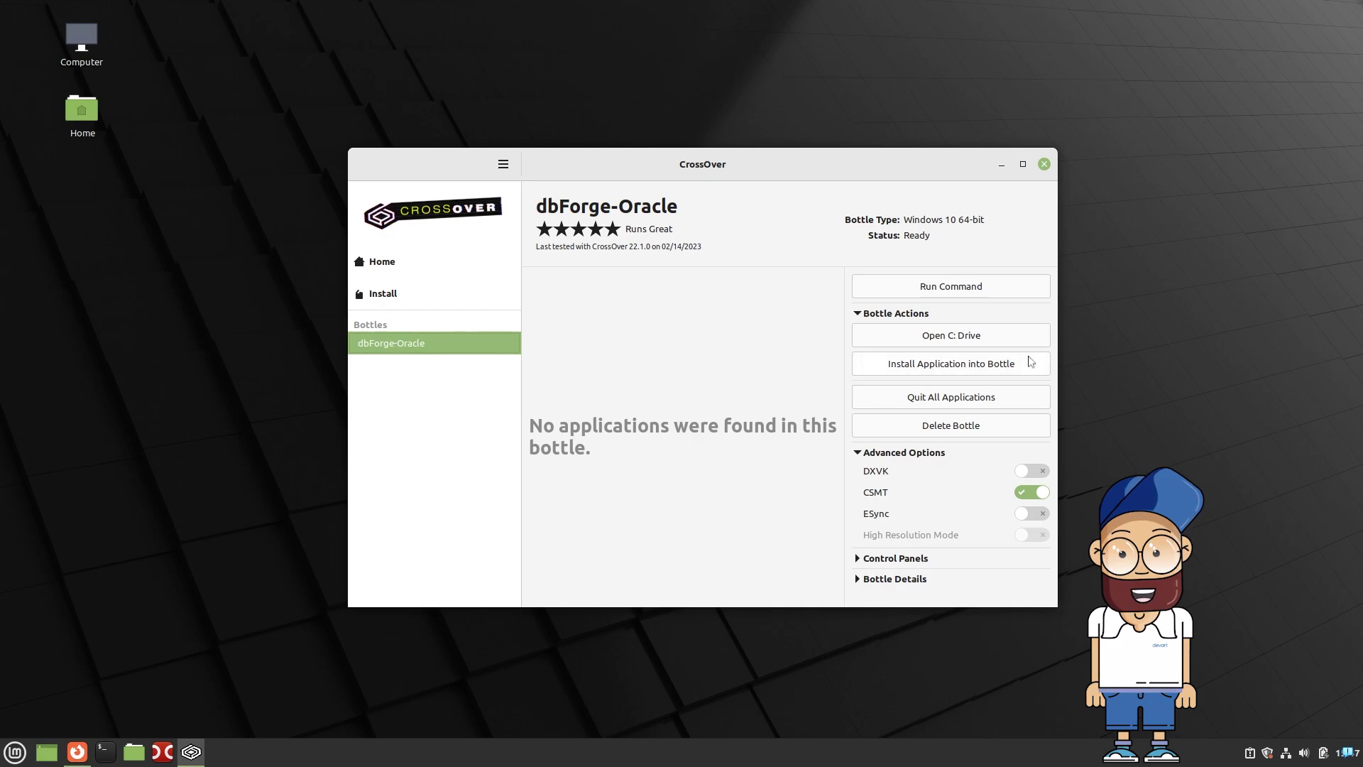
# Install an unlisted application into the dbForge-Oracle bottle, using dbforgeoracle45.exe from Downloads as the installer.
pyautogui.click(1029, 363)
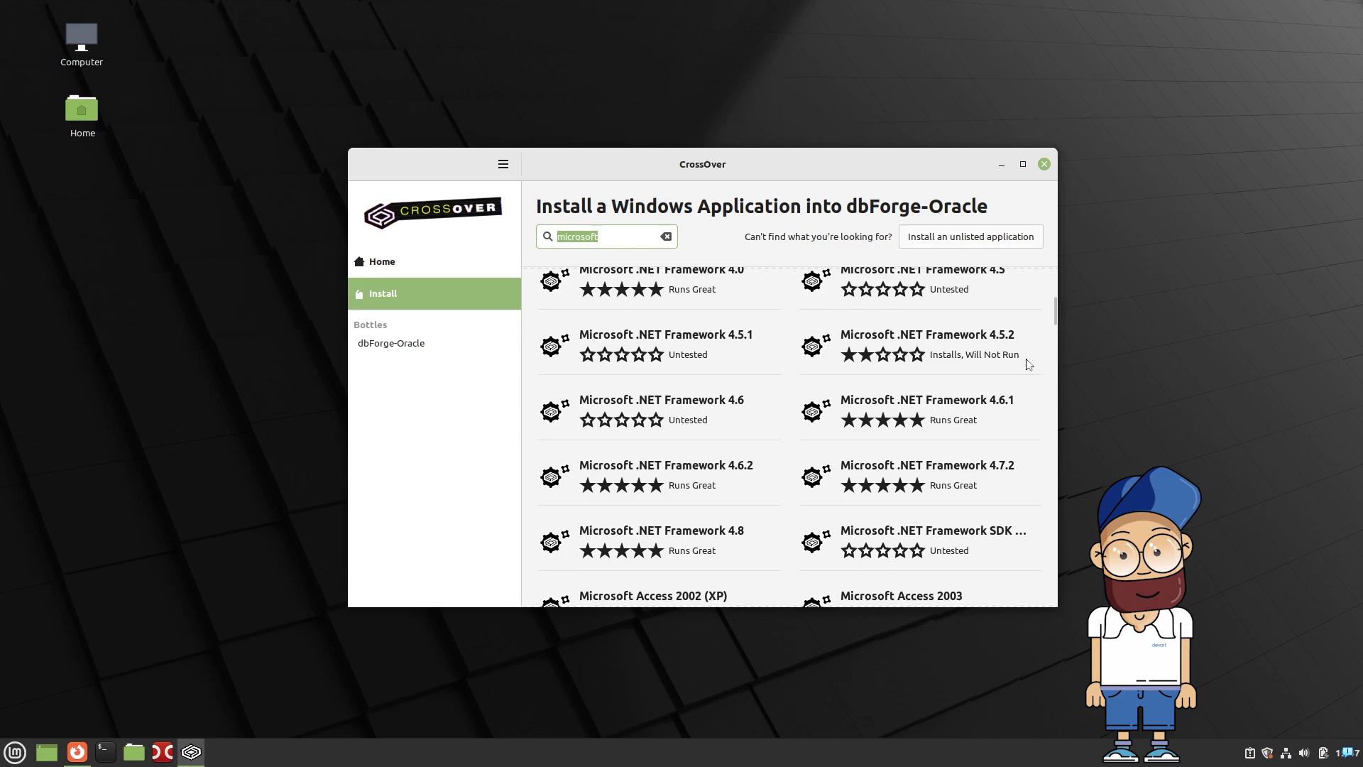
pyautogui.click(982, 238)
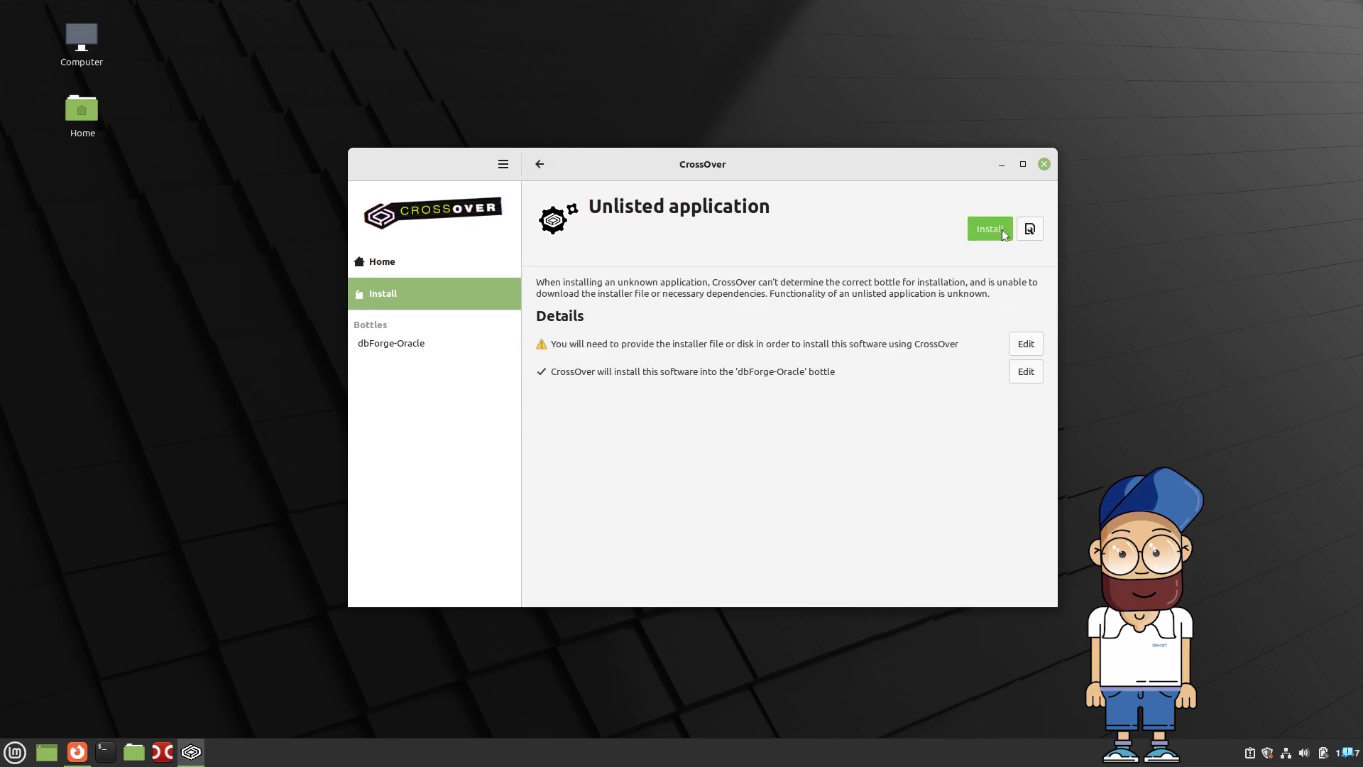
pyautogui.click(1003, 228)
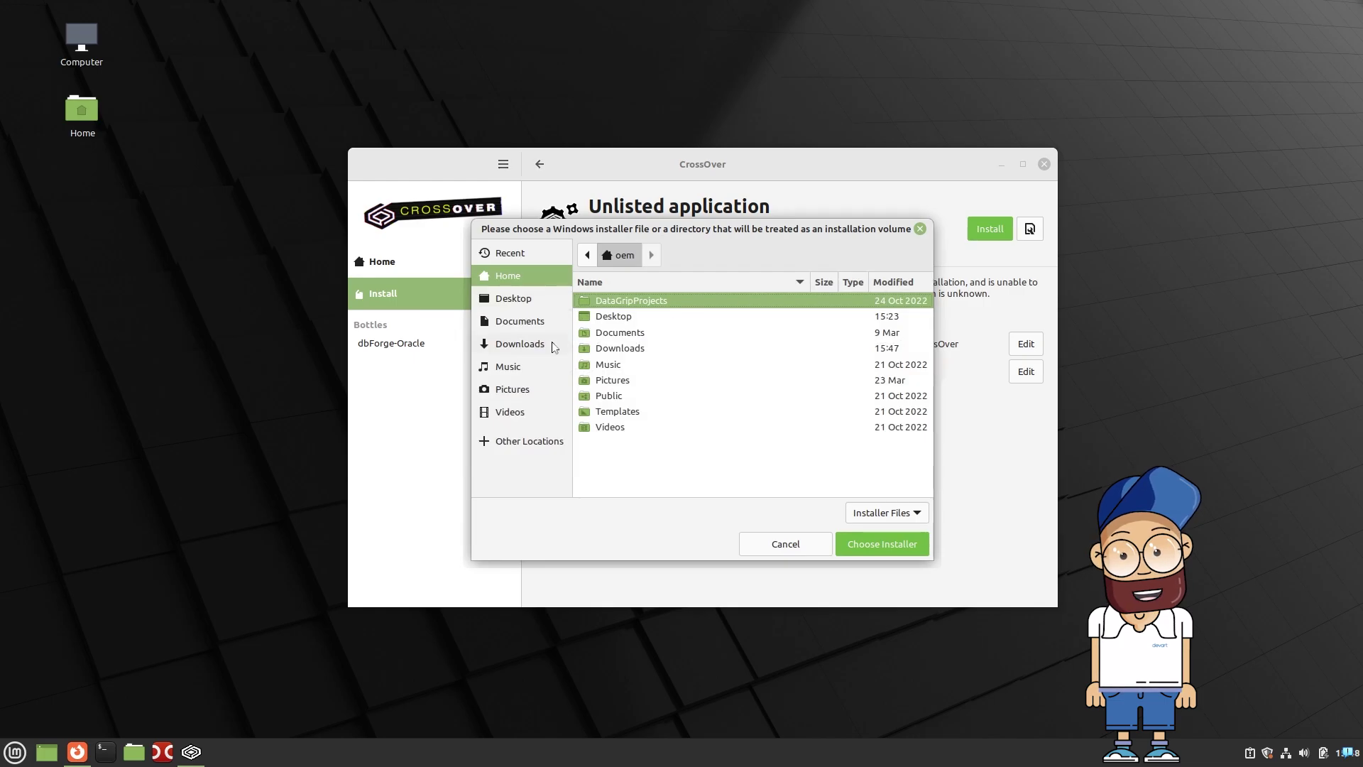
pyautogui.click(551, 342)
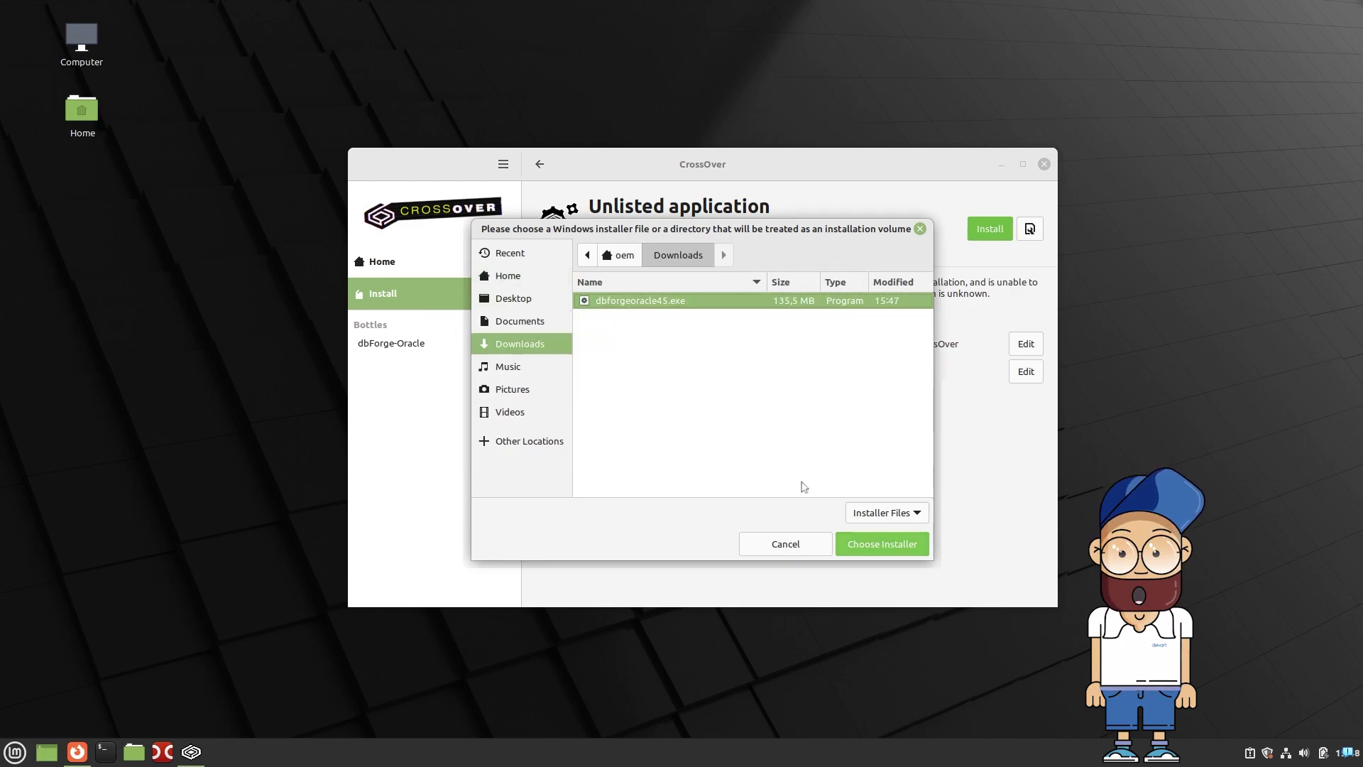
pyautogui.click(916, 545)
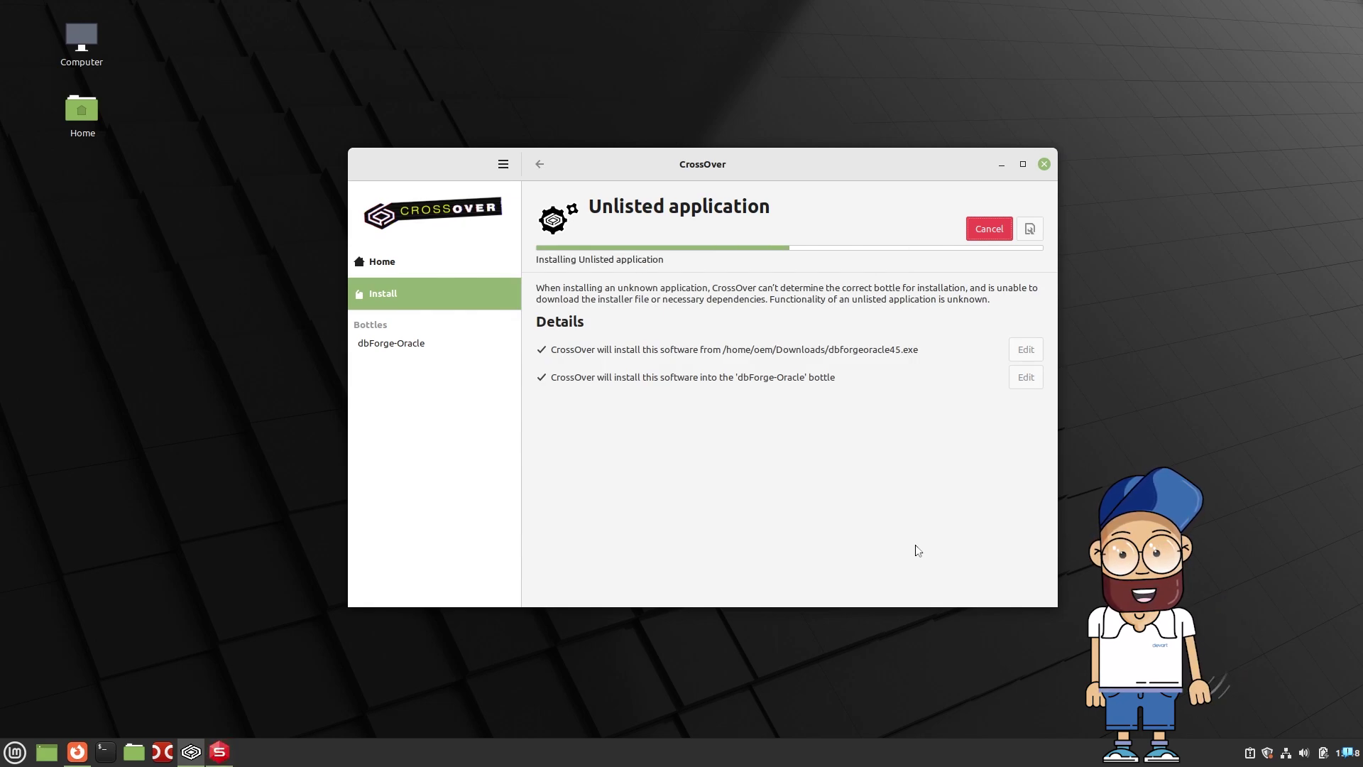
# Install dbForge Studio 2023 for Oracle in the default folder with all file associations and "Do not generate images", and finish with the launch option enabled.
pyautogui.click(1004, 168)
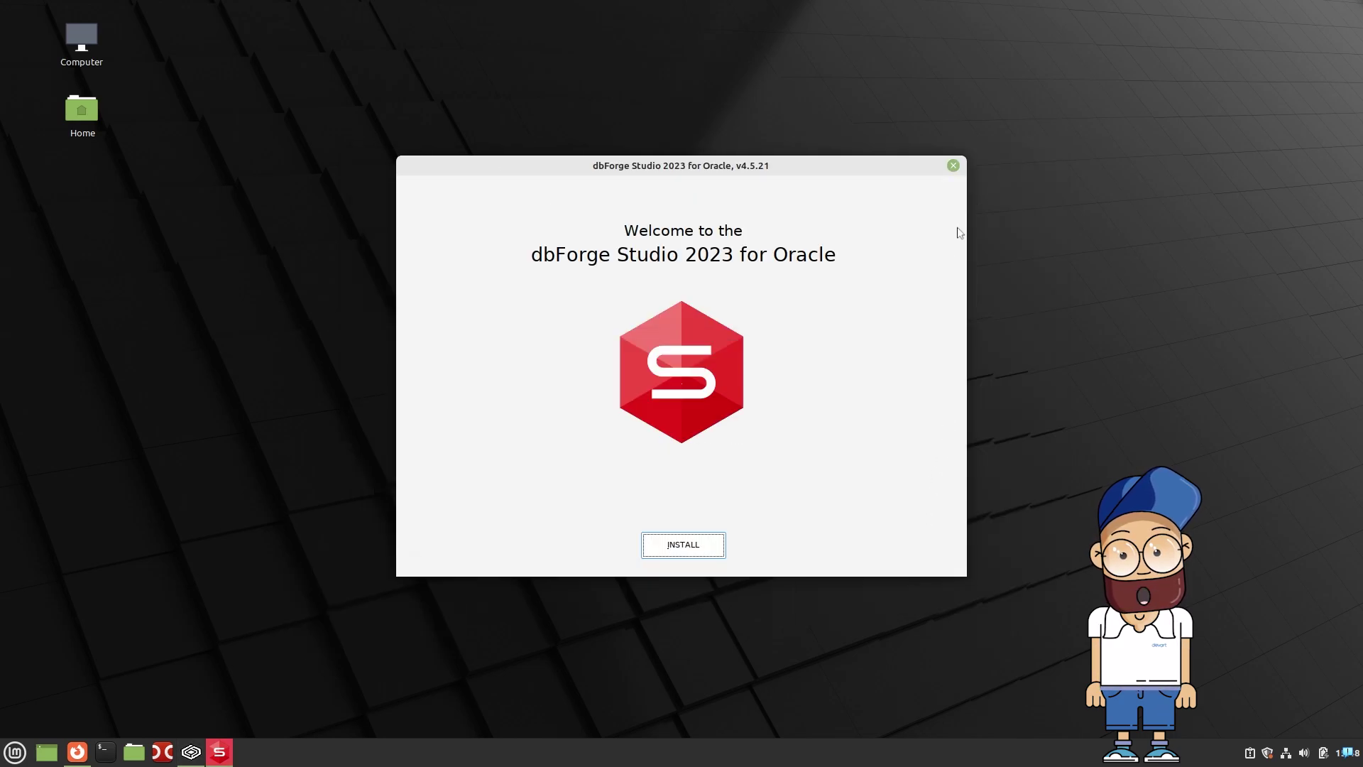
pyautogui.click(707, 551)
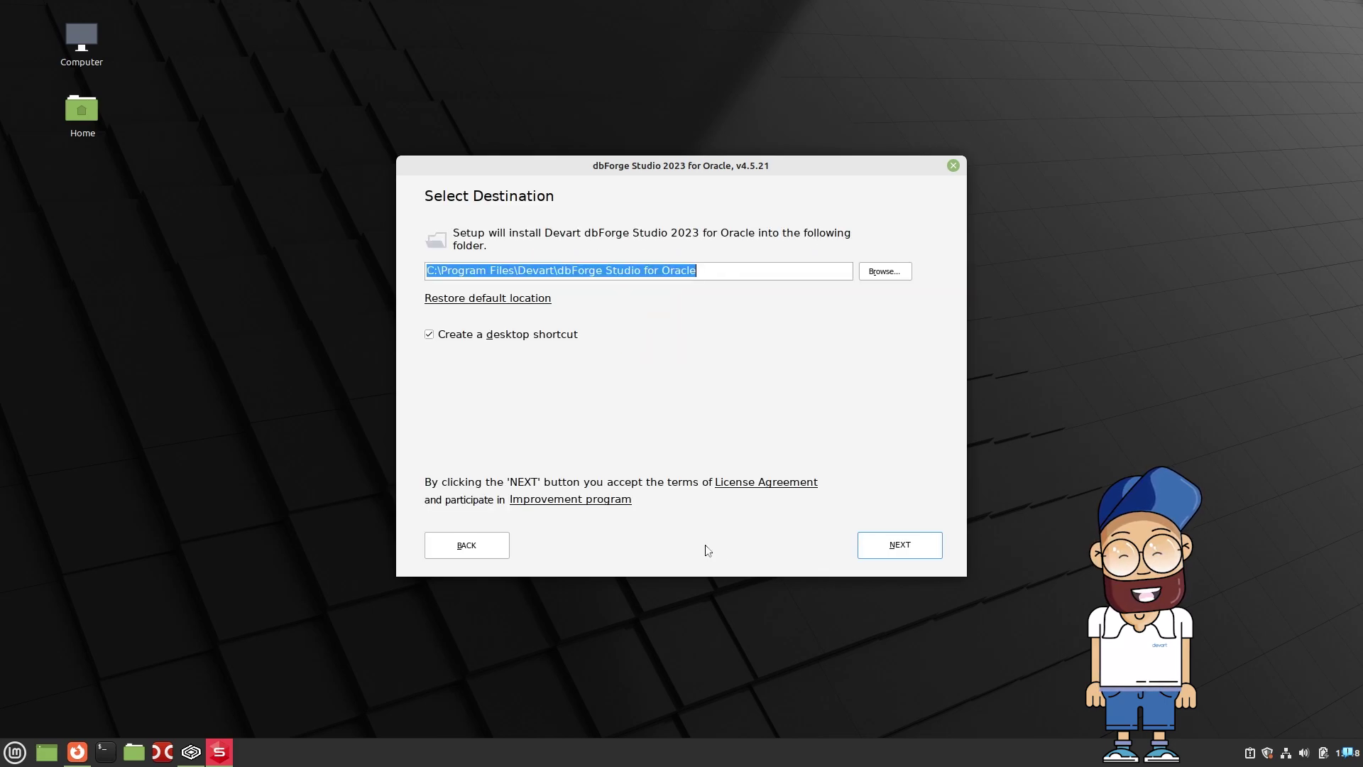
pyautogui.click(926, 550)
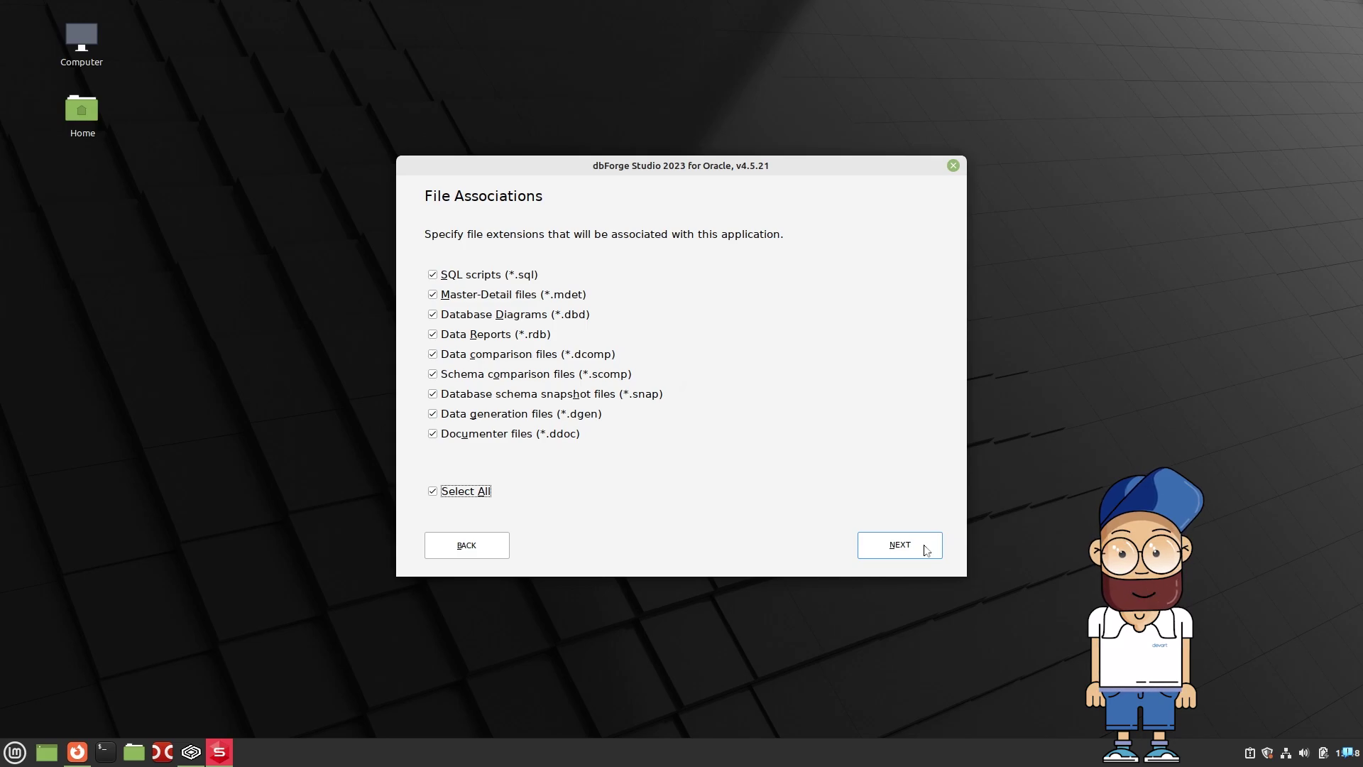
pyautogui.click(926, 550)
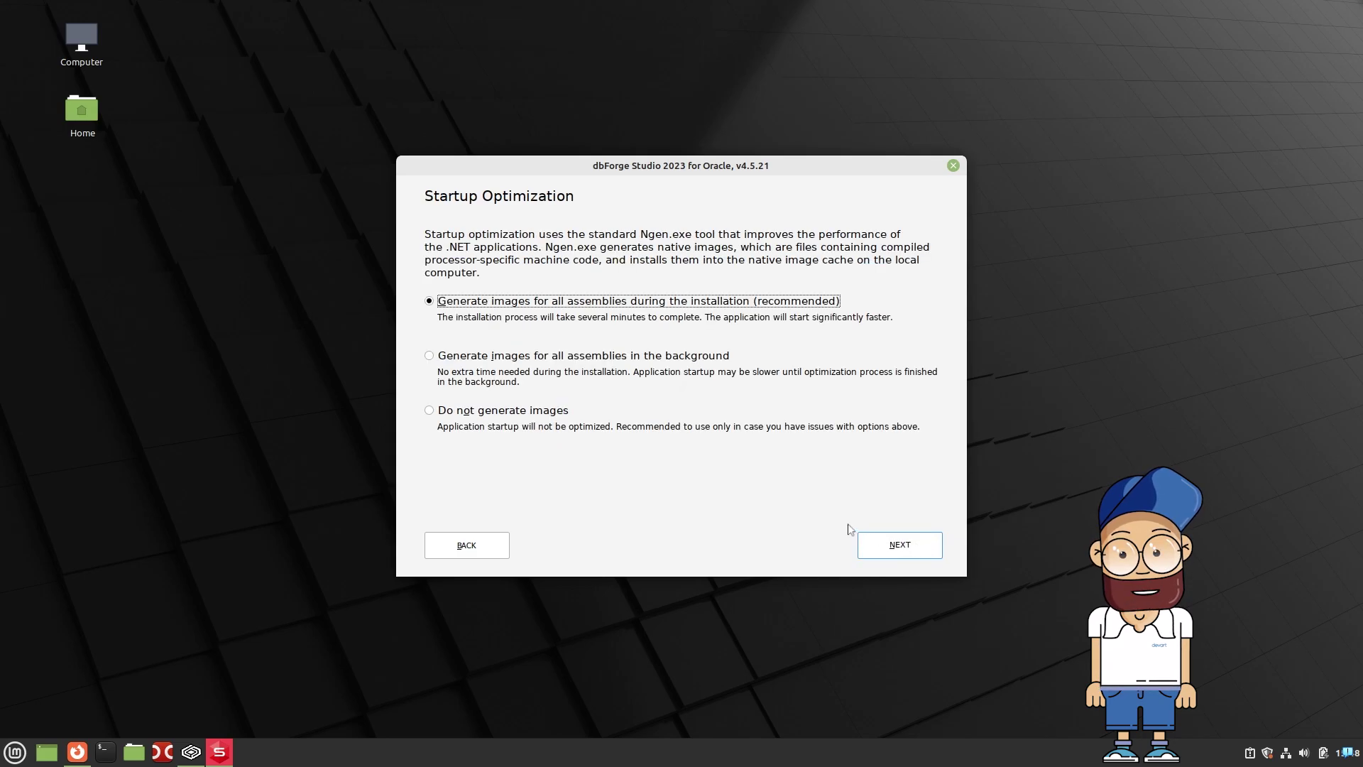
pyautogui.click(430, 410)
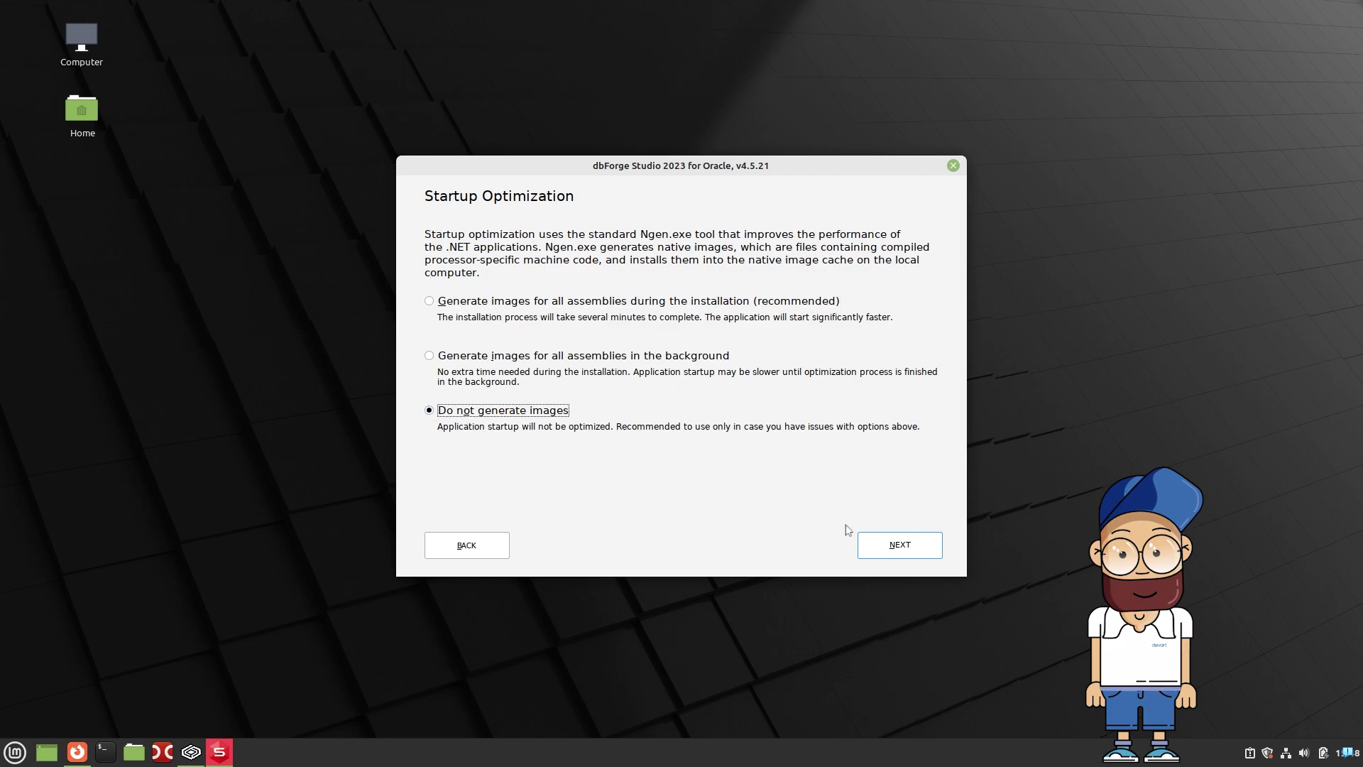
pyautogui.click(923, 548)
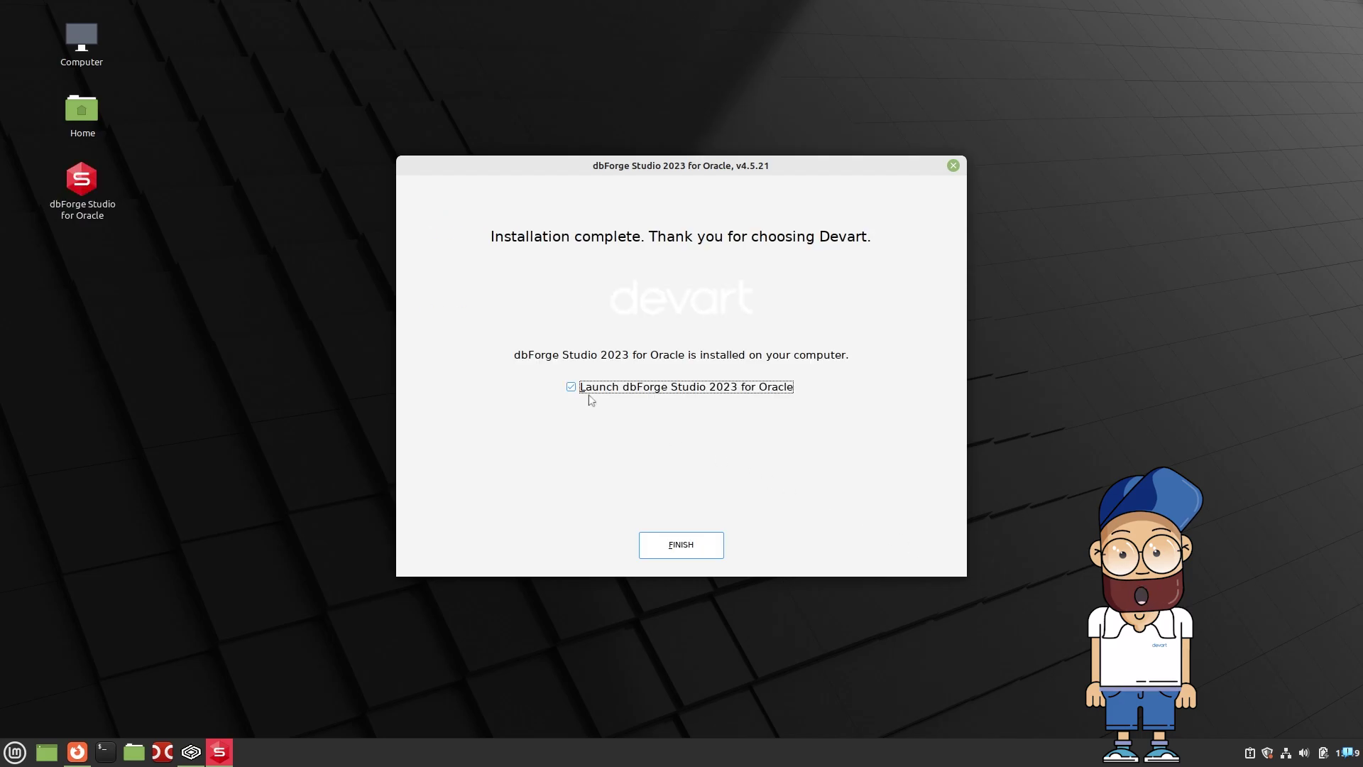
pyautogui.click(706, 546)
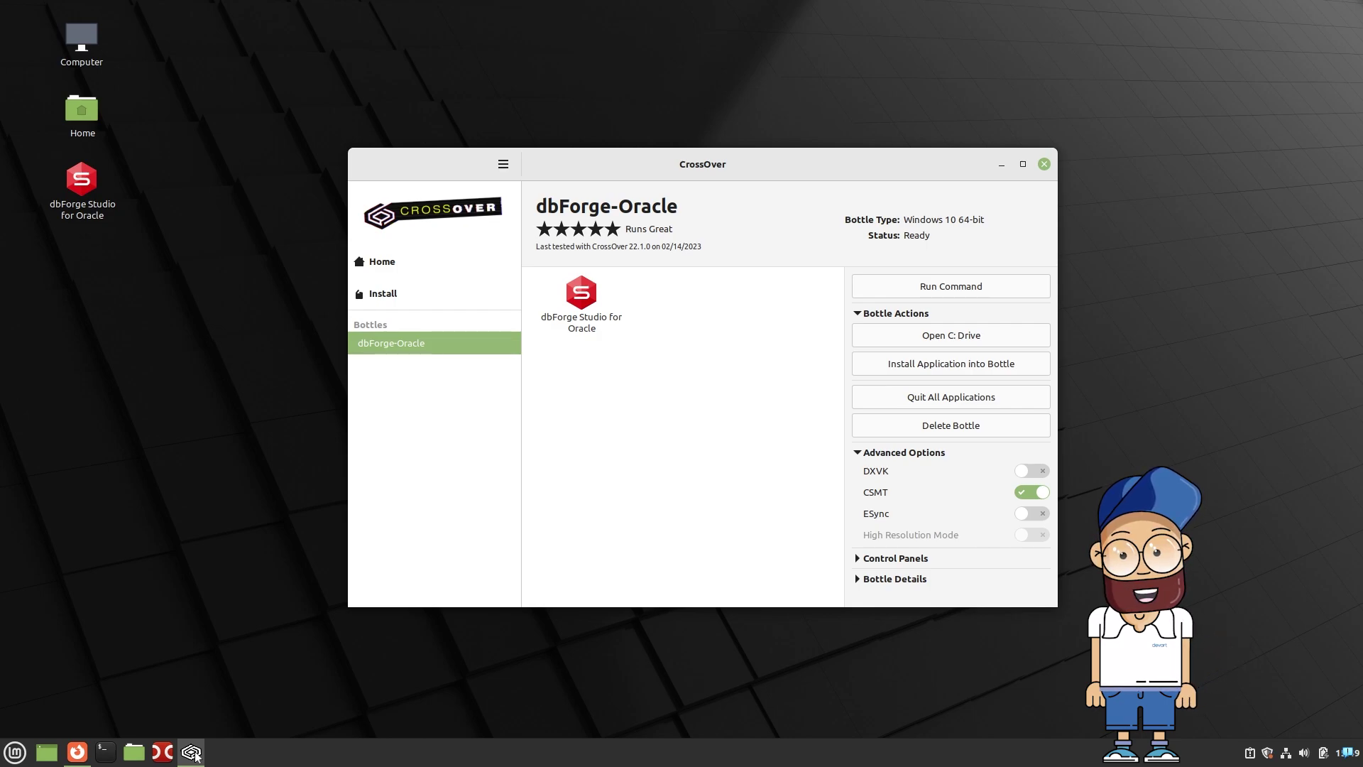
# Launch dbForge Studio for Oracle from the dbForge-Oracle bottle, and test and open the SYSDBA connection to host DBFORACLE19, service oracle19.
pyautogui.click(587, 302)
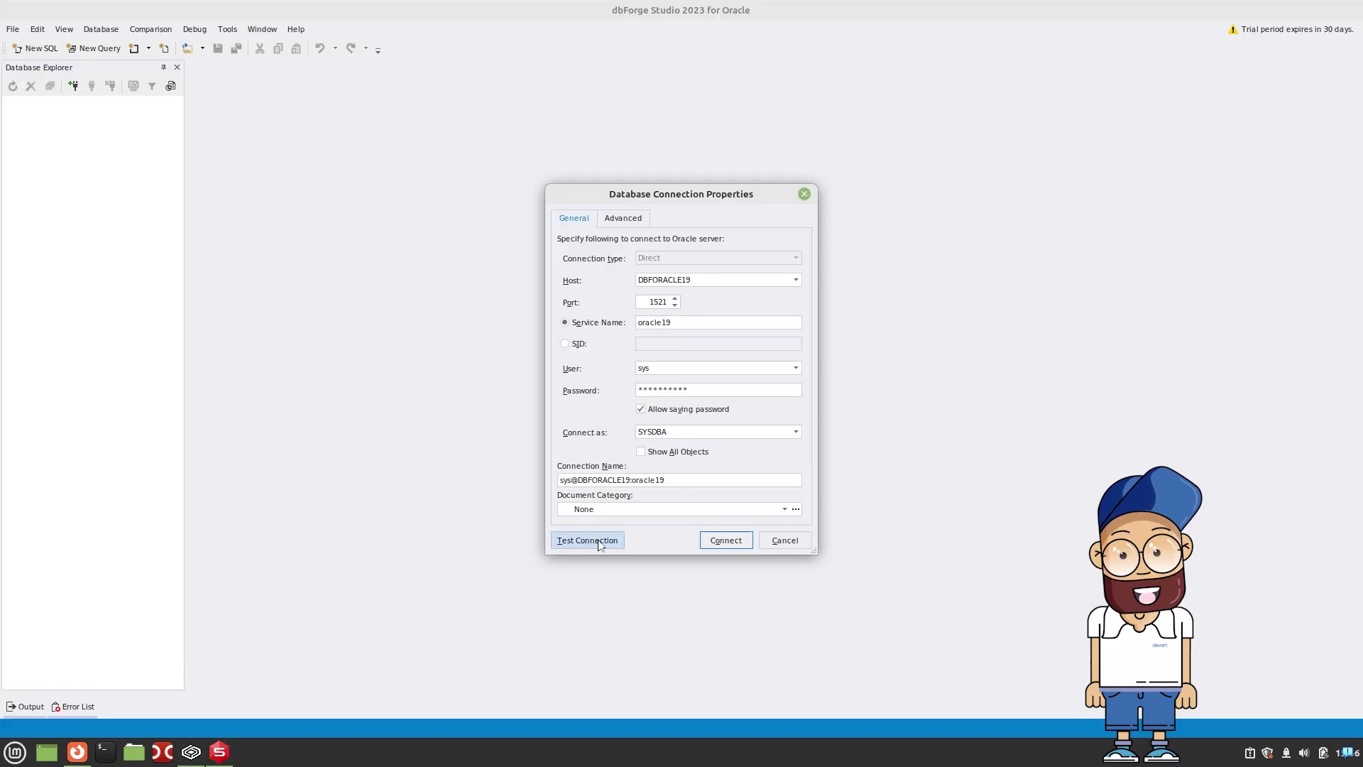
pyautogui.click(598, 539)
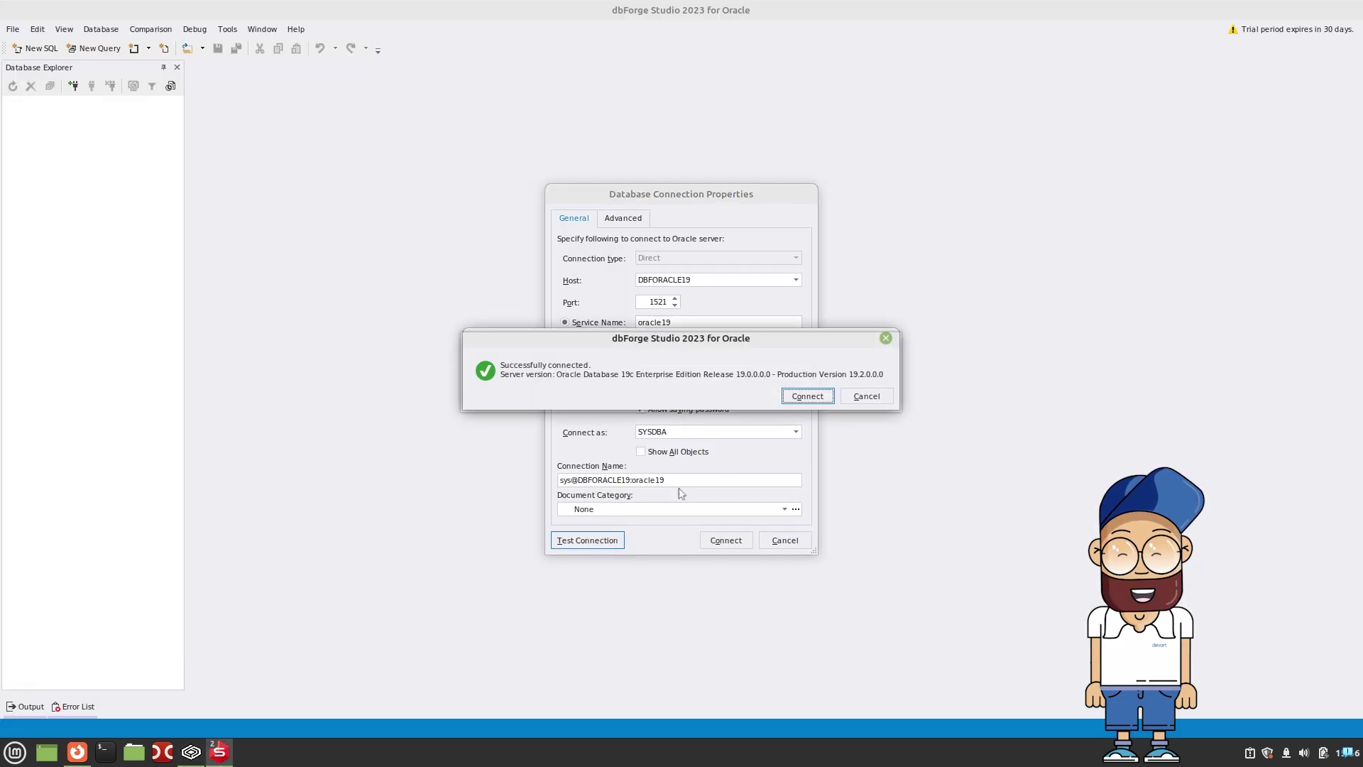
pyautogui.click(822, 395)
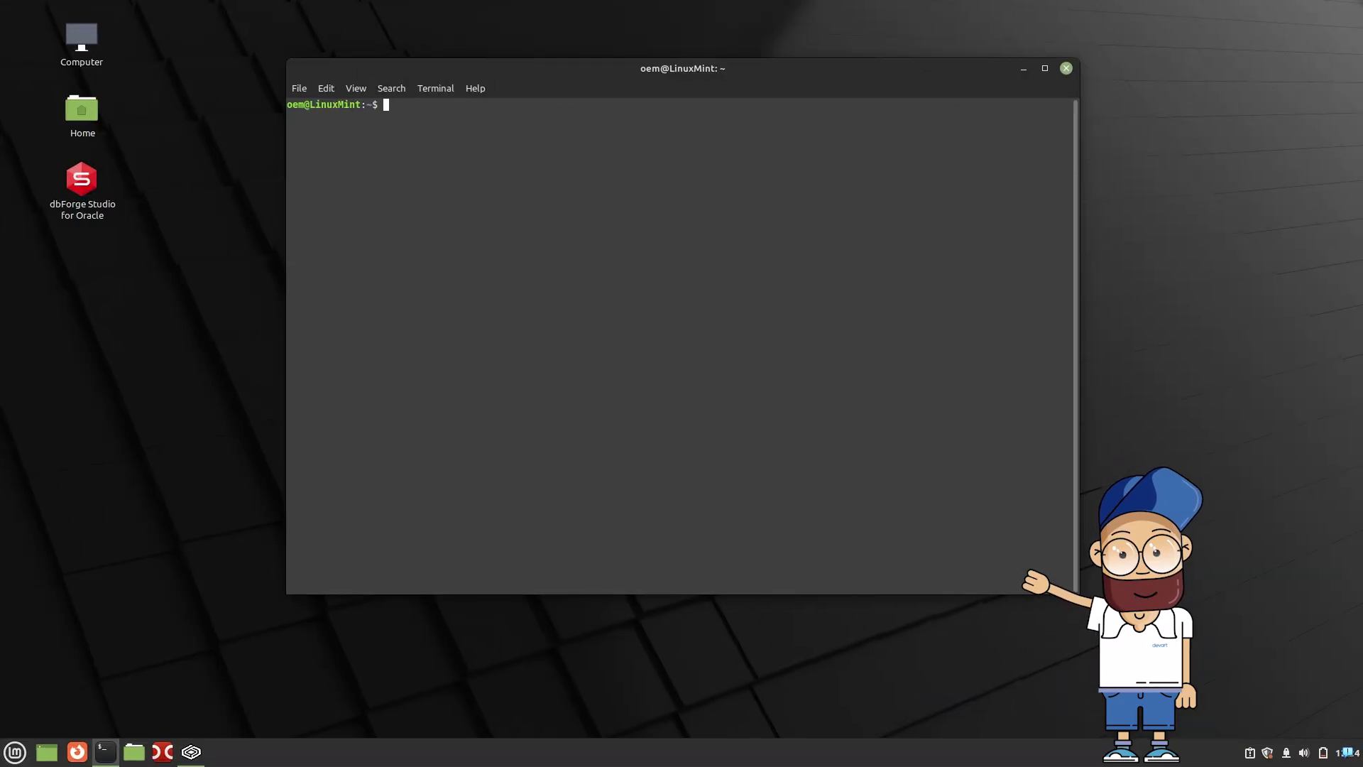
# In the terminal, run dbforgeoracle.com /datacompare through CrossOver's wine for schemas DC_1,DC_2, with source and target connections to 10.10.102.139 including the account password.
pyautogui.hotkey('ctrl', 'shift', 'v')
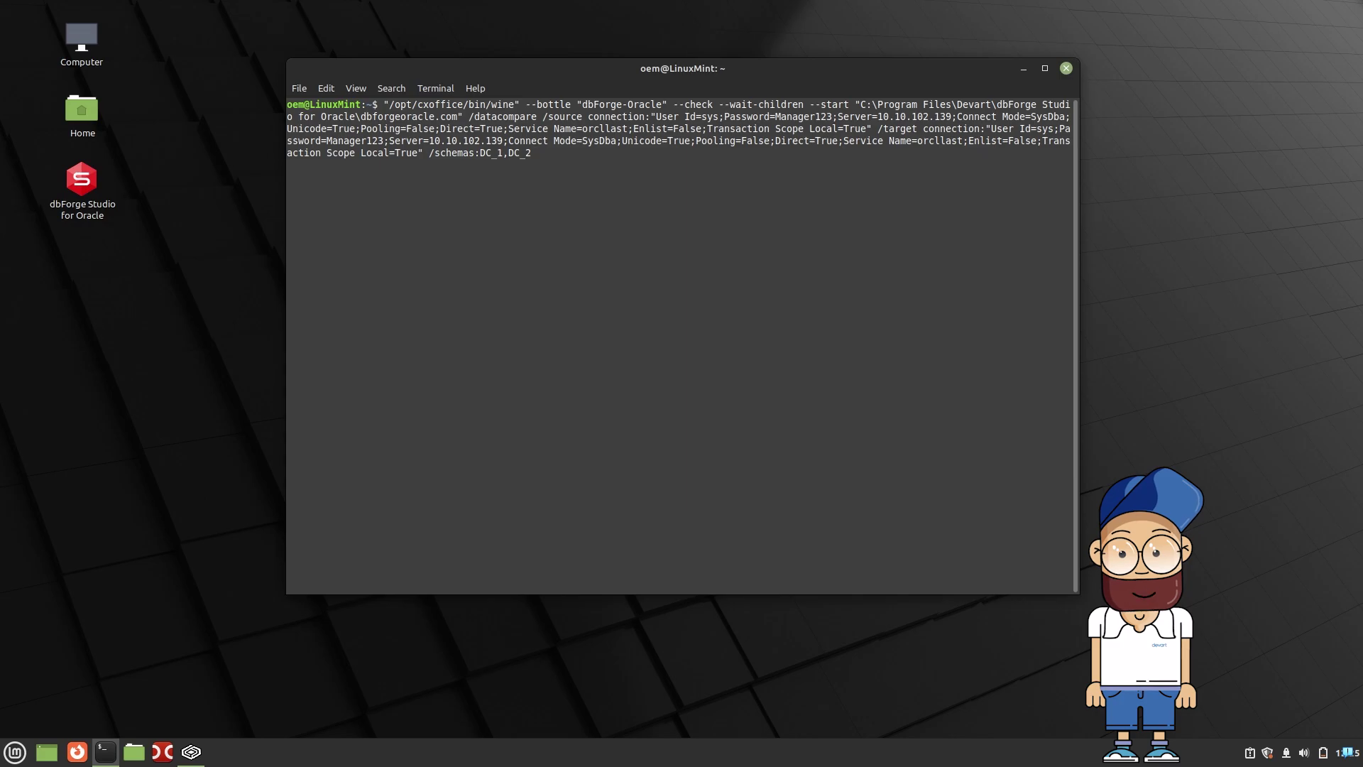
pyautogui.press('Return')
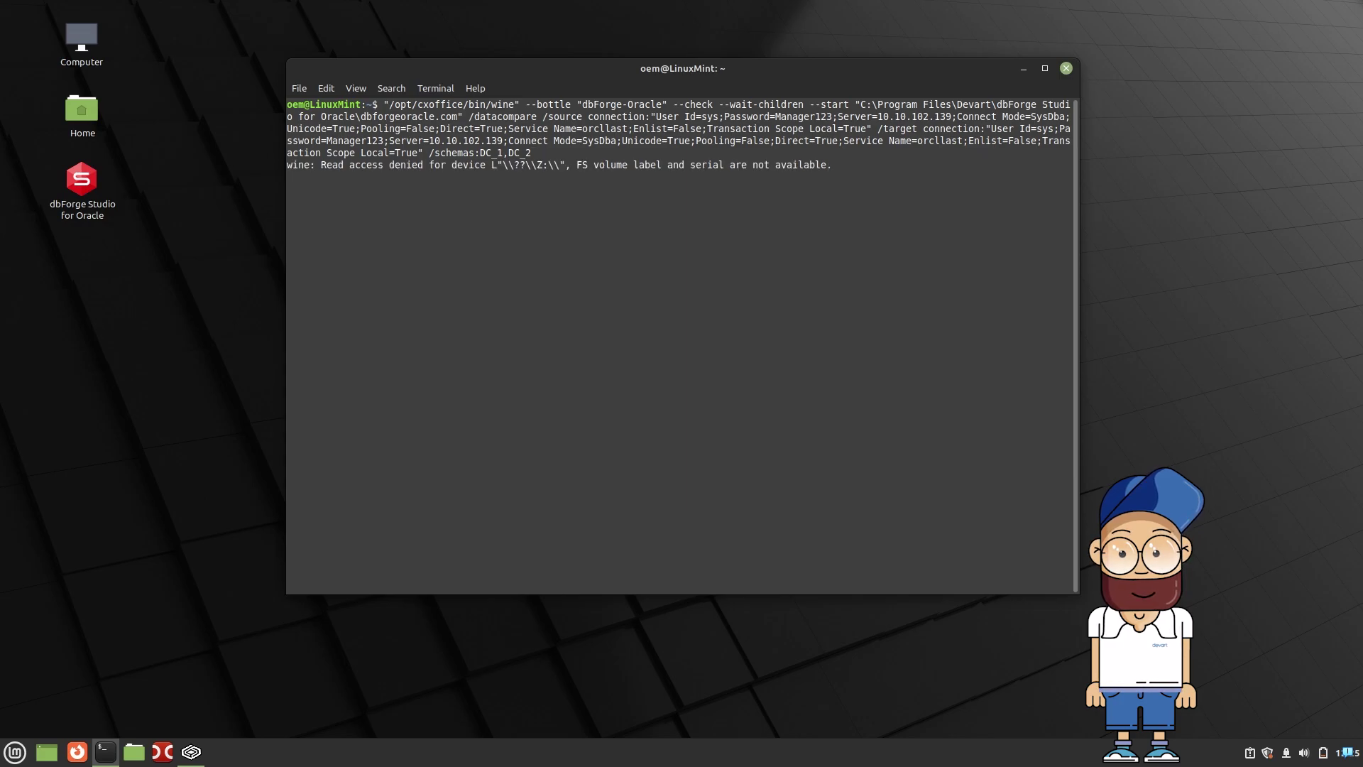